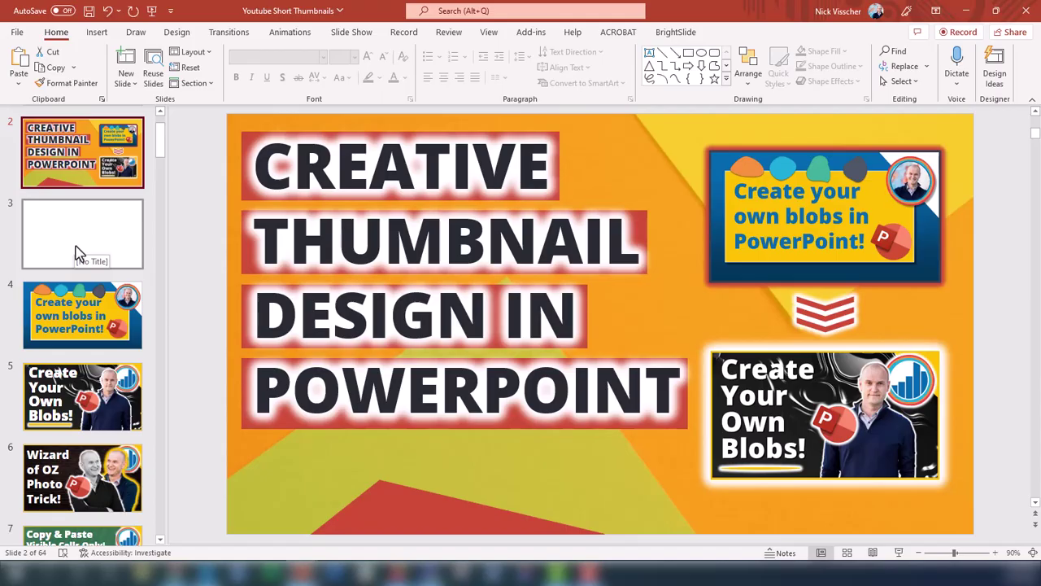
Glance at blank slide 3 and slide 2, then browse the deck's thumbnails in Slide Sorter
{"action": "left_click", "coordinate": [72, 240]}
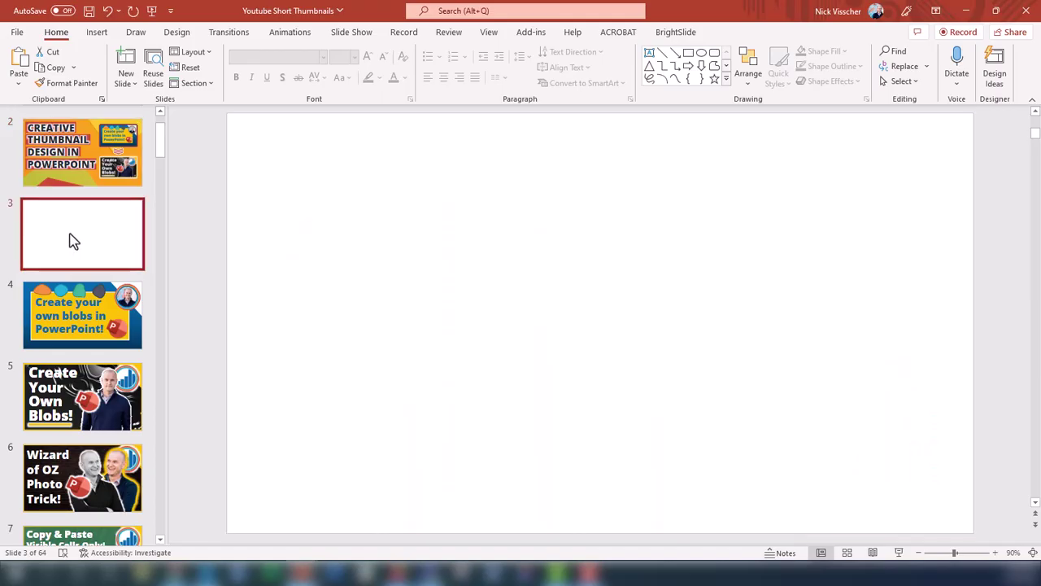
{"action": "left_click", "coordinate": [54, 155]}
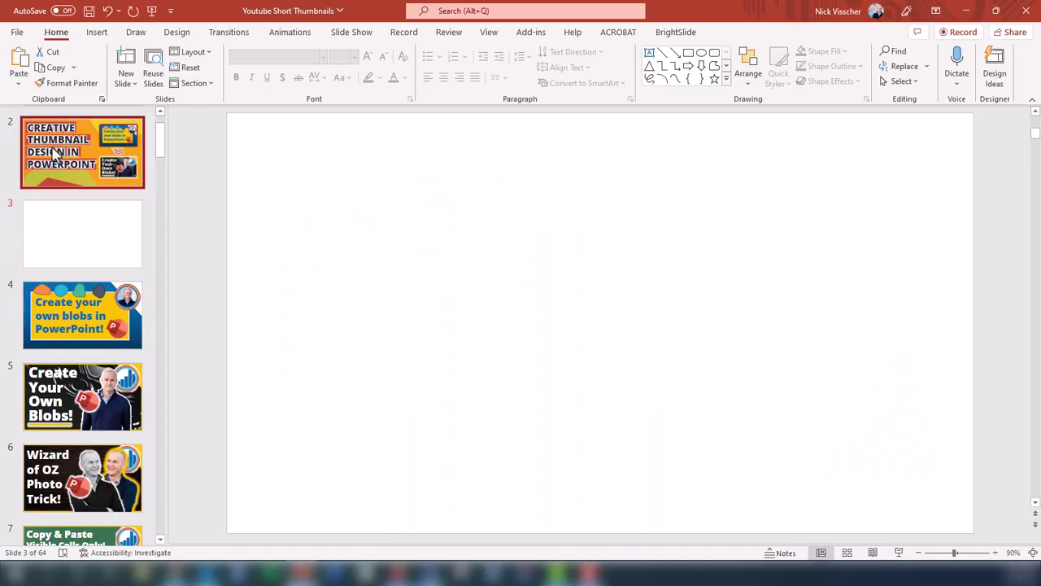
{"action": "left_click", "coordinate": [847, 553]}
{"action": "scroll", "coordinate": [979, 299], "scroll_direction": "down", "scroll_amount": 2}
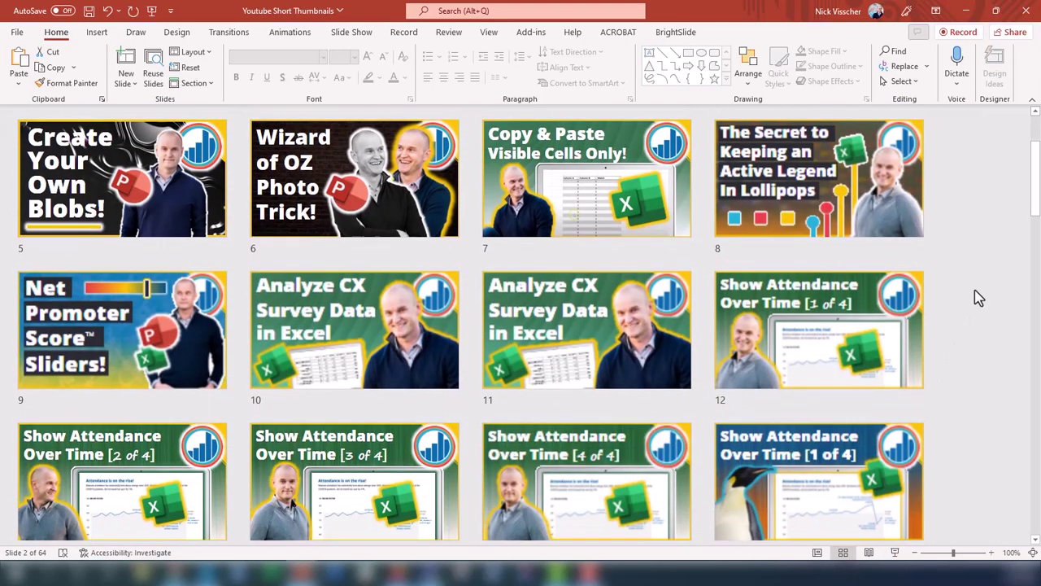
{"action": "scroll", "coordinate": [978, 298], "scroll_direction": "down", "scroll_amount": 10}
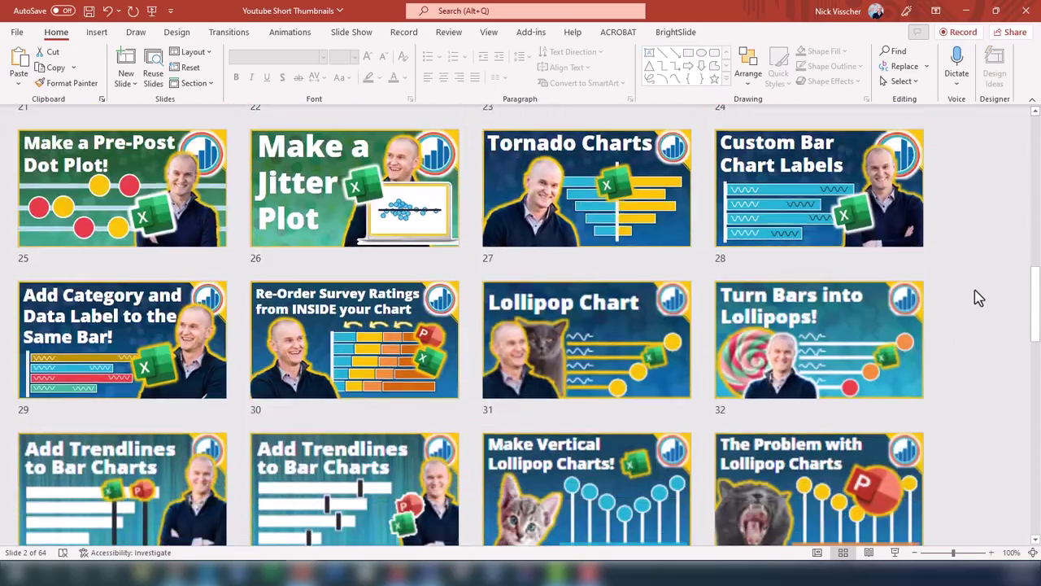
{"action": "scroll", "coordinate": [979, 299], "scroll_direction": "down", "scroll_amount": 14}
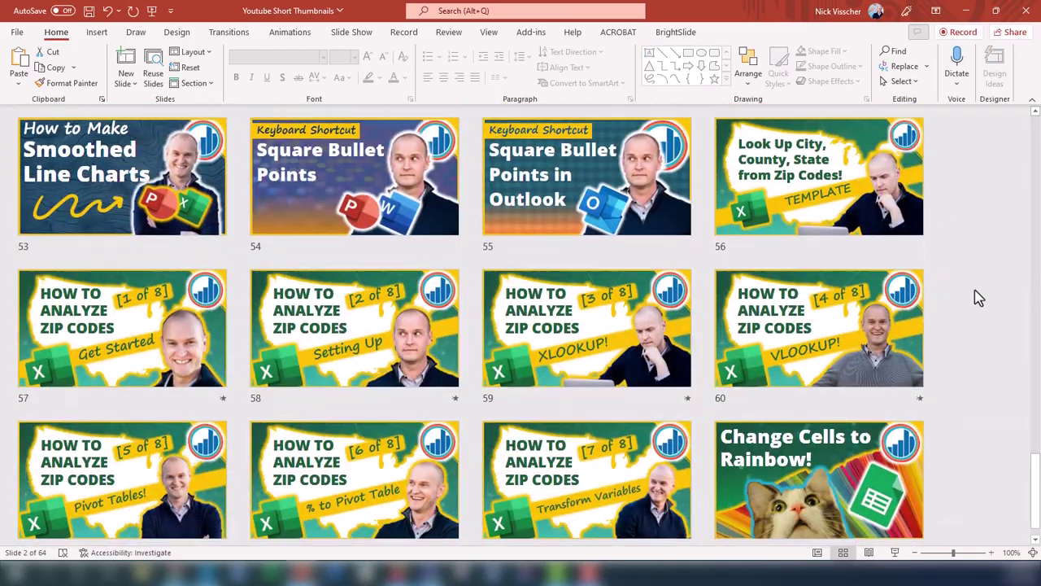
{"action": "scroll", "coordinate": [979, 299], "scroll_direction": "down", "scroll_amount": 1}
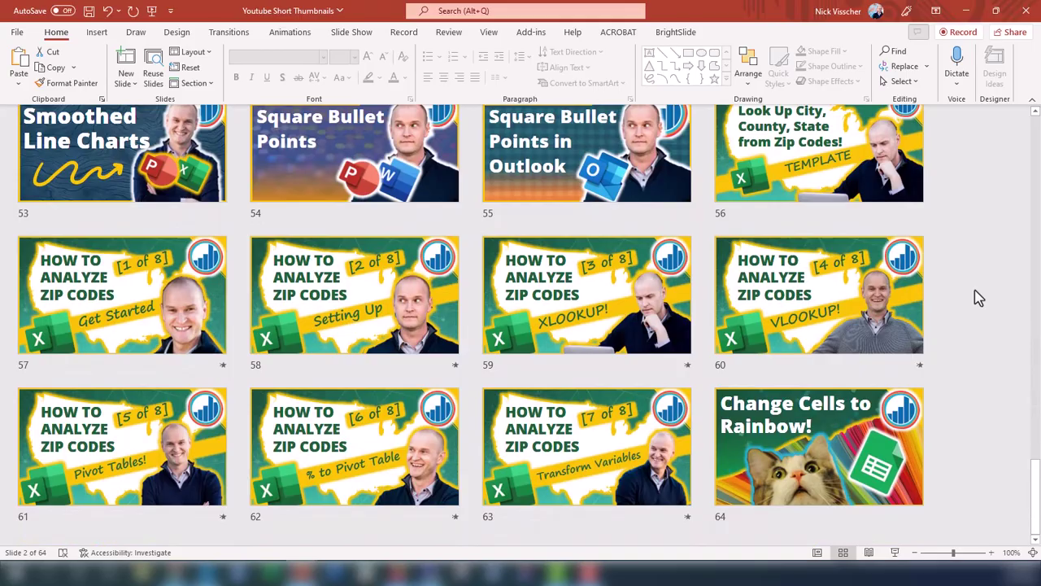
Select slides 59 and 60, set an insertion point between them, and scroll back up
{"action": "left_click", "coordinate": [620, 321]}
{"action": "left_click", "coordinate": [721, 320]}
{"action": "left_click", "coordinate": [705, 330]}
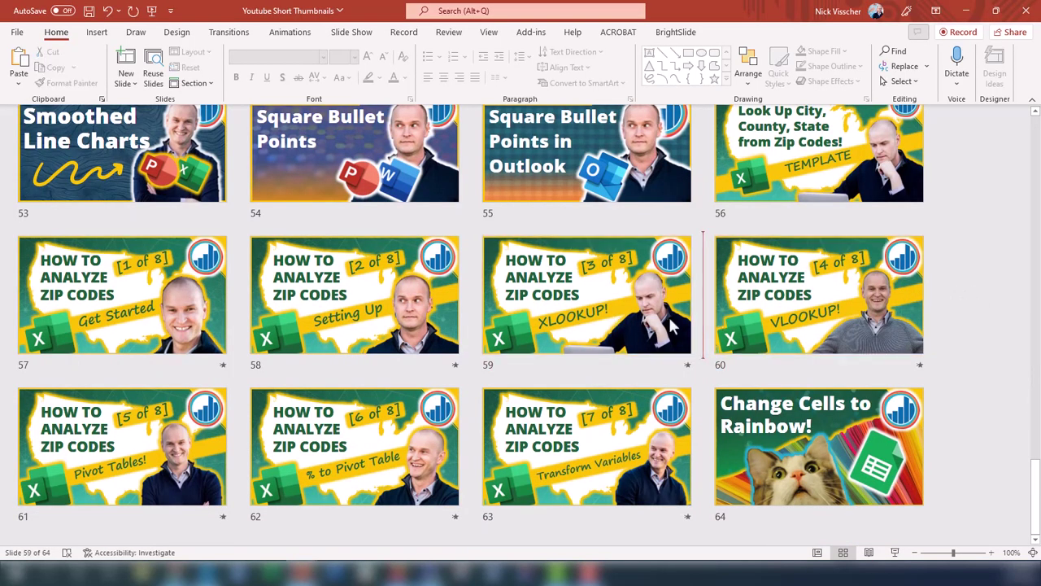
{"action": "scroll", "coordinate": [668, 317], "scroll_direction": "up", "scroll_amount": 10}
{"action": "scroll", "coordinate": [669, 324], "scroll_direction": "up", "scroll_amount": 10}
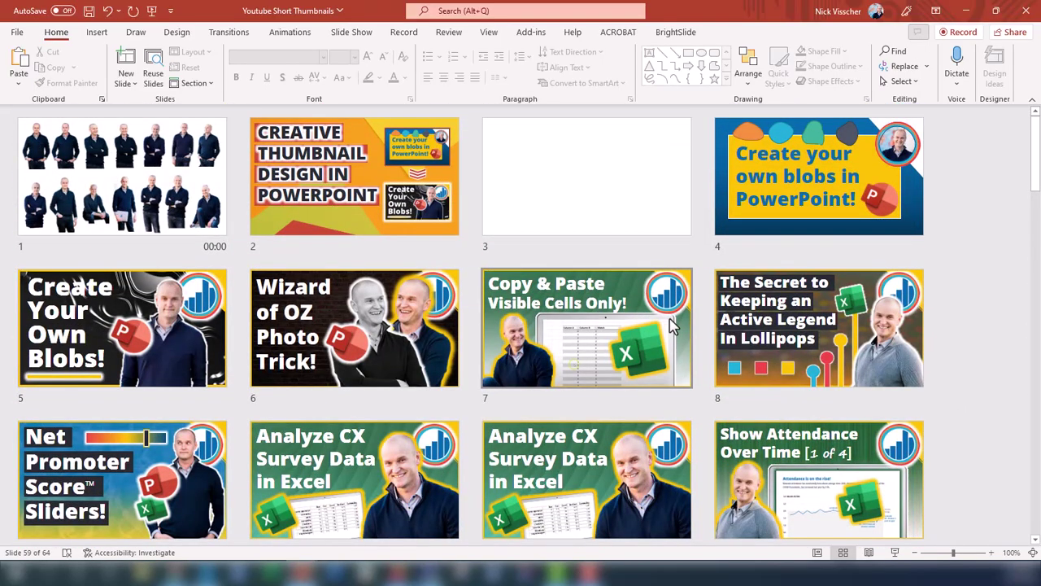
Open slide 4, the blobs design, in Normal view, check slide 5, then return to slide 4
{"action": "left_click", "coordinate": [752, 240]}
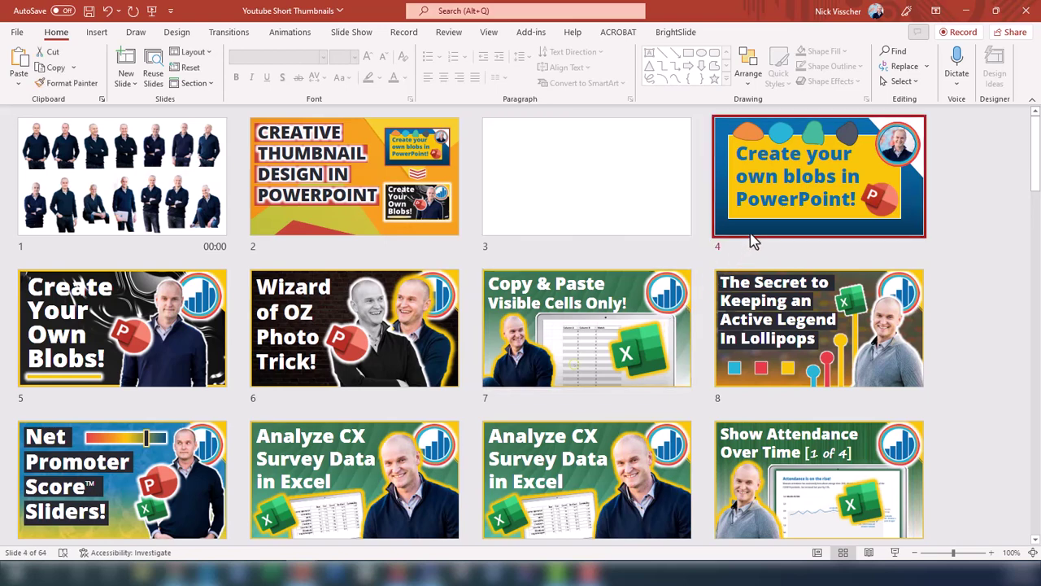
{"action": "double_click", "coordinate": [753, 240]}
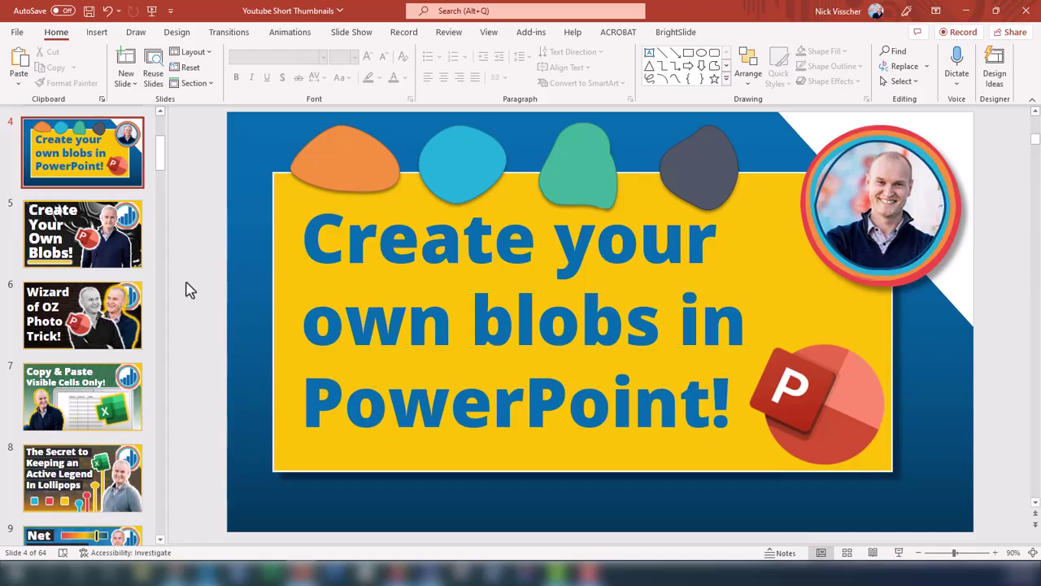
{"action": "left_click", "coordinate": [139, 249]}
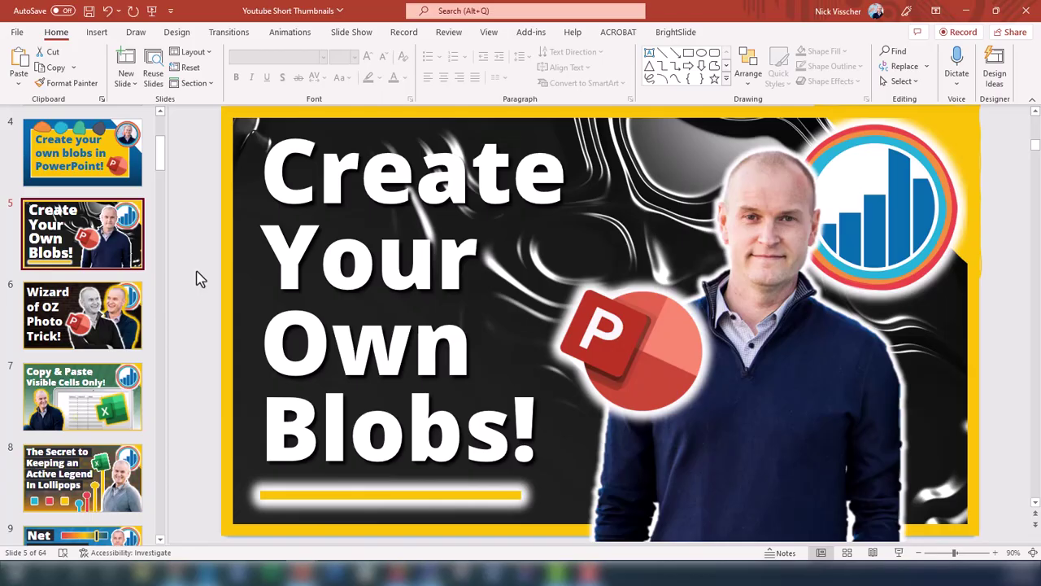
{"action": "left_click", "coordinate": [122, 173]}
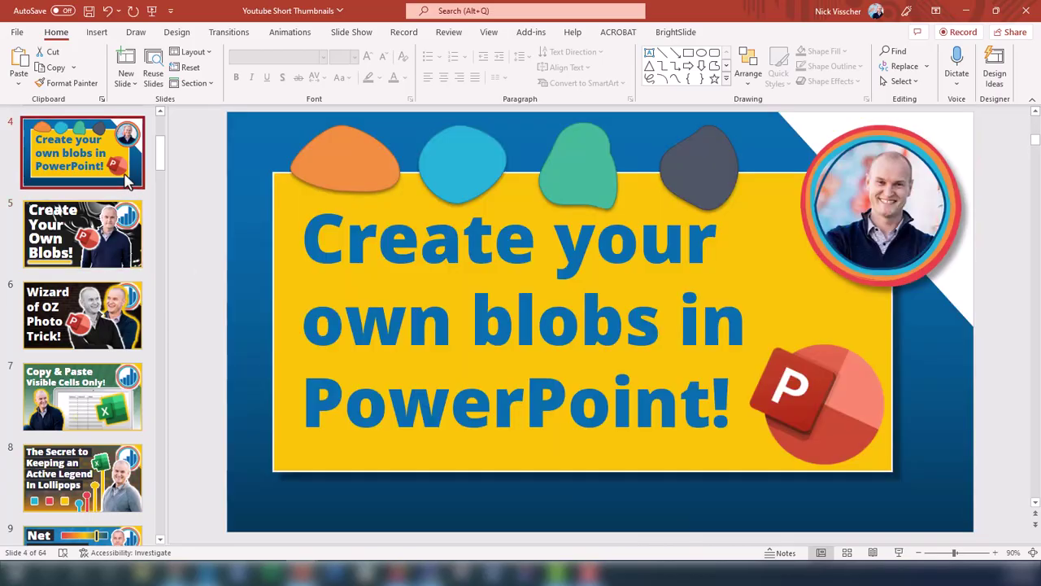
{"action": "scroll", "coordinate": [122, 172], "scroll_direction": "up", "scroll_amount": 1}
Copy the round bar-chart channel logo from the Create Your Own Blobs slide
{"action": "left_click", "coordinate": [121, 169]}
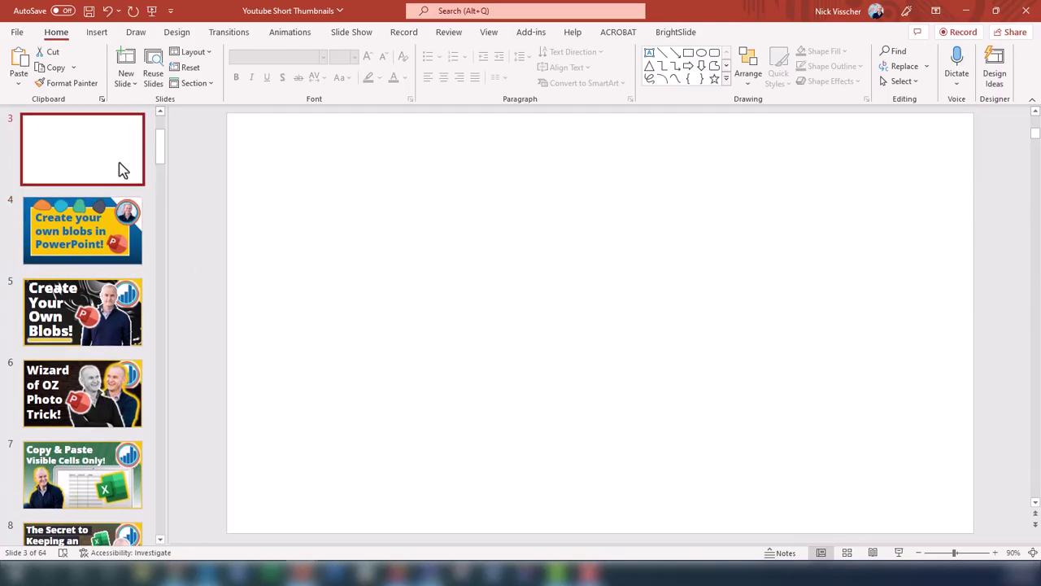
{"action": "left_click", "coordinate": [122, 318]}
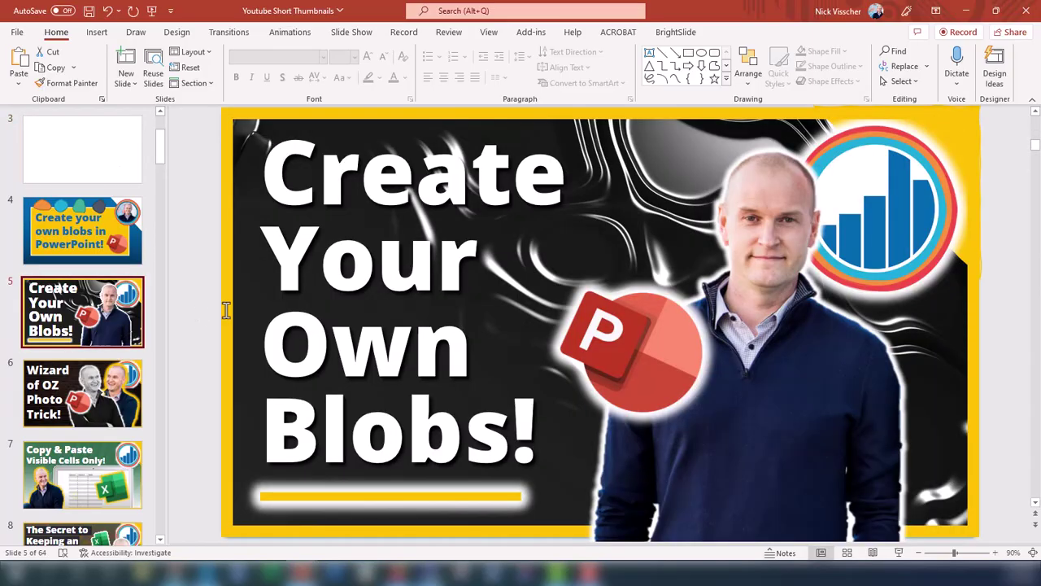
{"action": "left_click", "coordinate": [889, 214]}
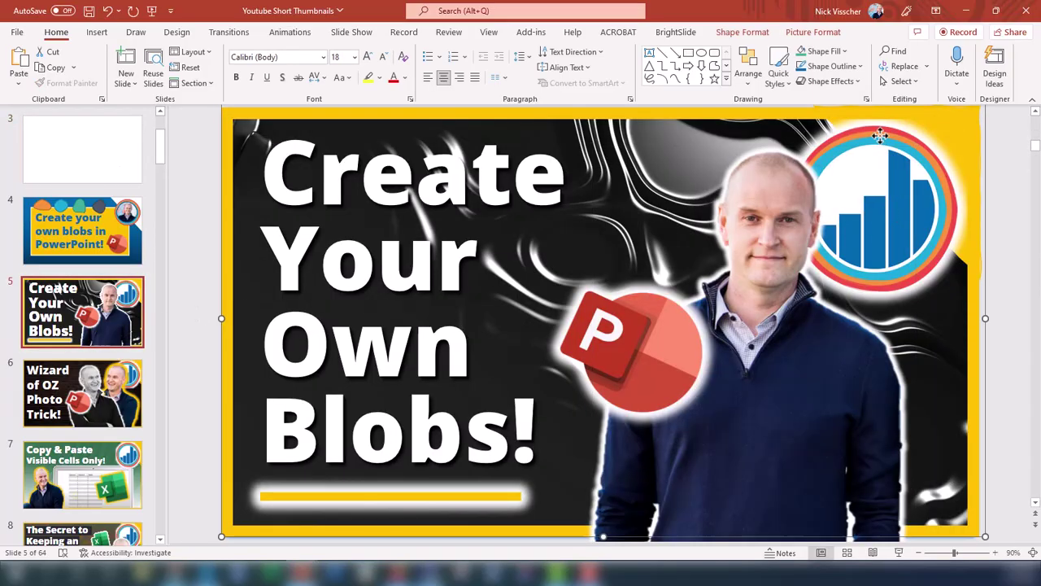
{"action": "left_click", "coordinate": [933, 187]}
{"action": "right_click", "coordinate": [961, 221]}
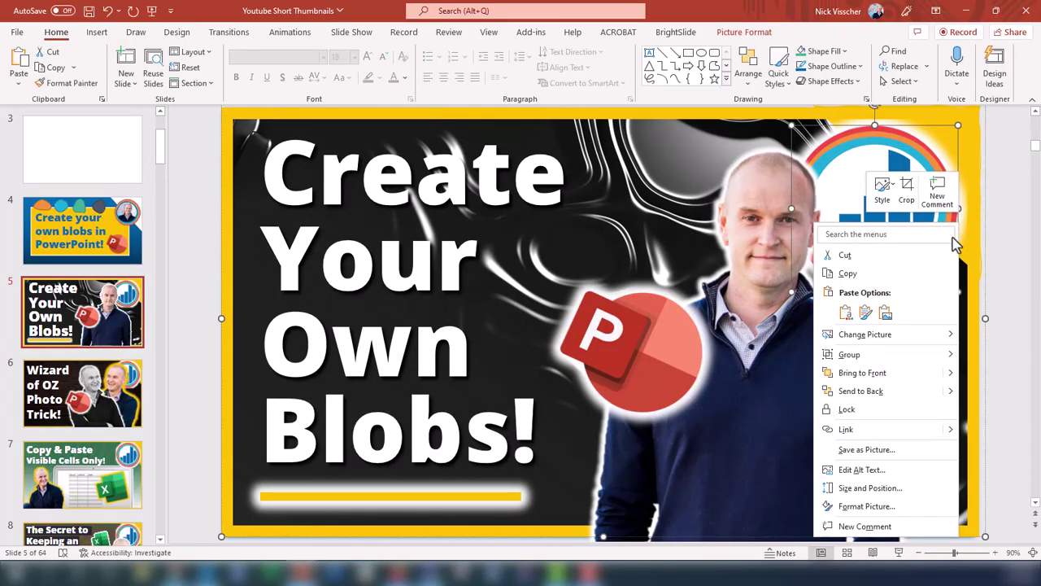
{"action": "left_click", "coordinate": [934, 278]}
Paste the logo onto blank slide 3 and close the Design Ideas pane
{"action": "left_click", "coordinate": [118, 177]}
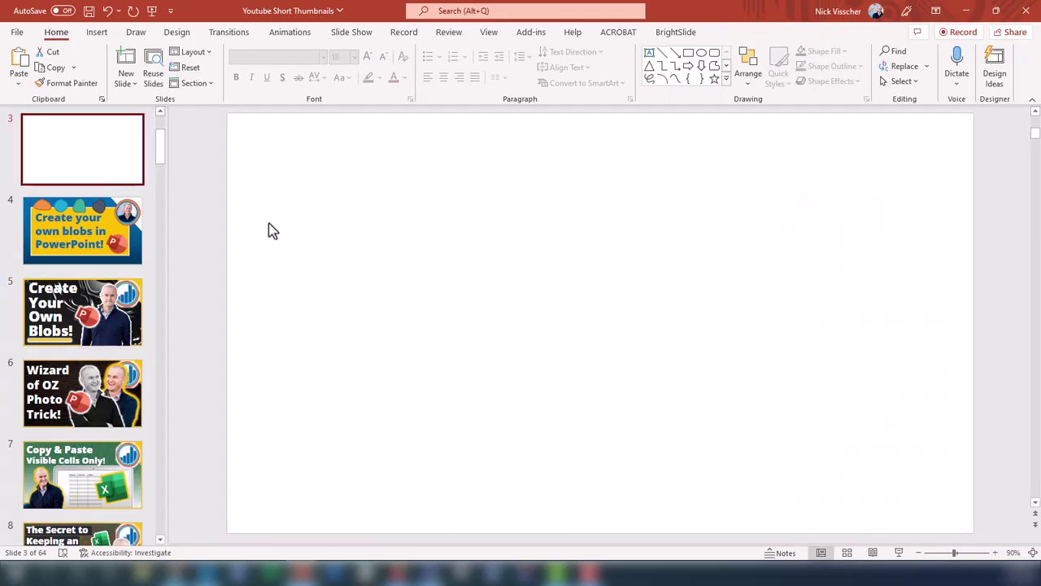
{"action": "key", "text": "ctrl+v"}
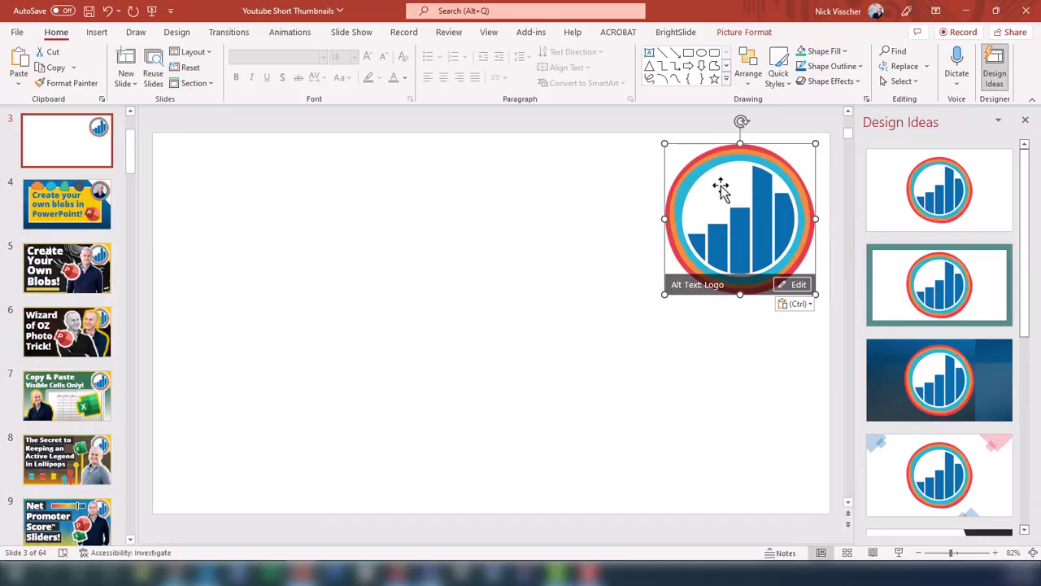
{"action": "left_click", "coordinate": [635, 302]}
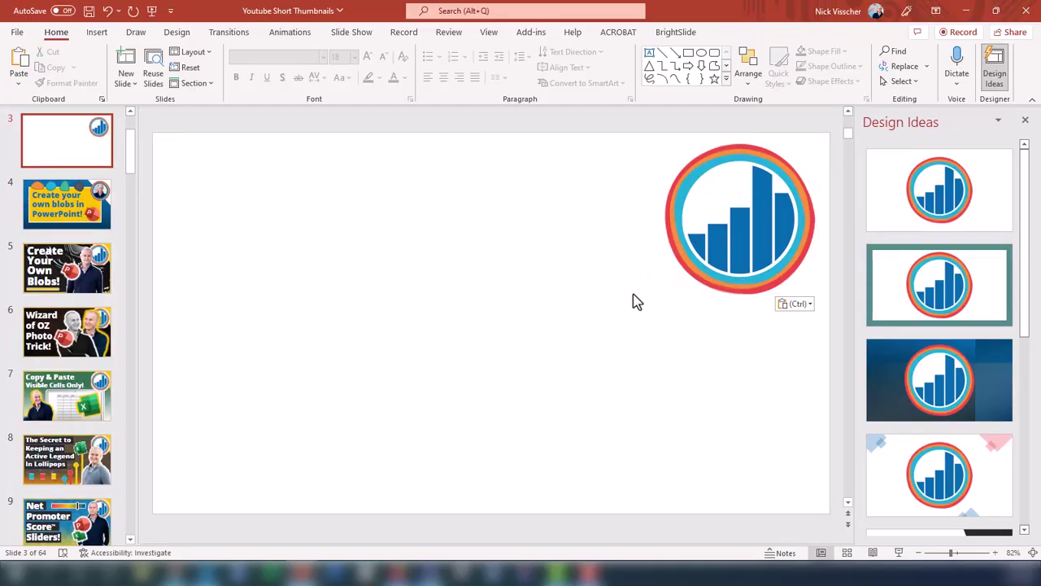
{"action": "left_click", "coordinate": [1025, 120]}
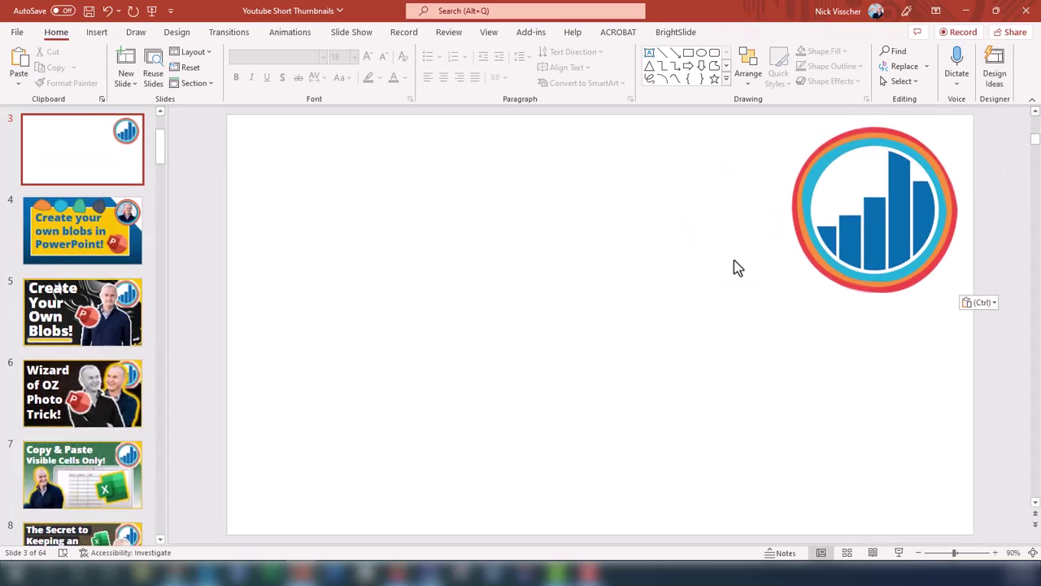
Nudge the presenter photo on the Create Your Own Blobs slide slightly left
{"action": "left_click", "coordinate": [123, 179]}
{"action": "left_click", "coordinate": [96, 305]}
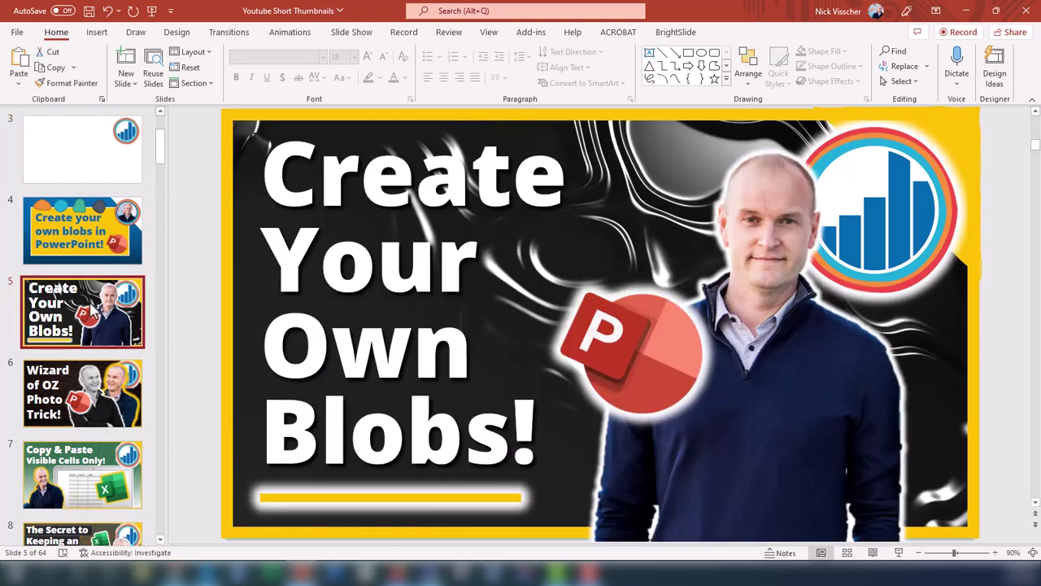
{"action": "left_click_drag", "start_coordinate": [769, 453], "coordinate": [751, 435]}
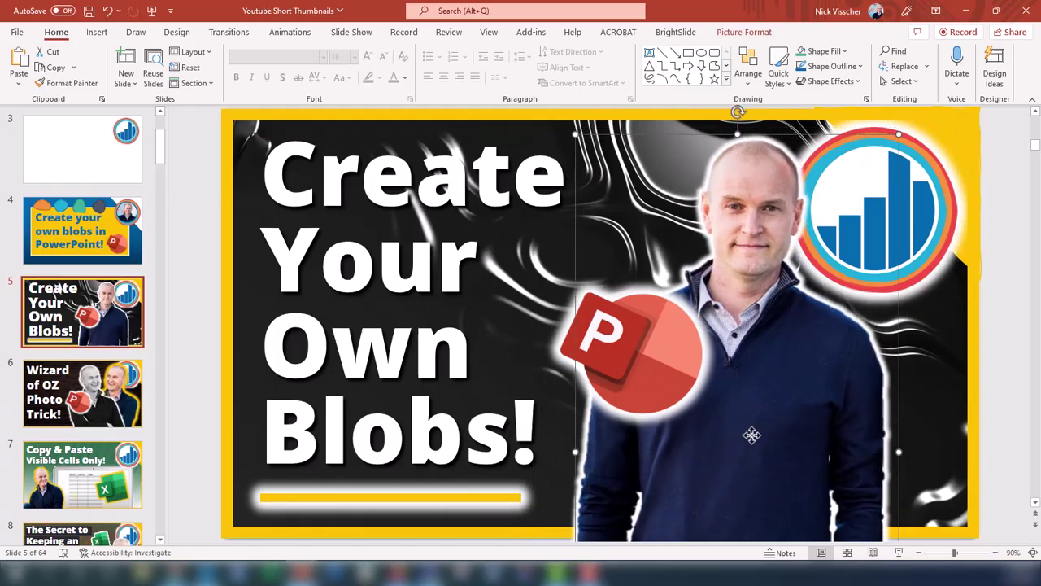
Shift the red PowerPoint logo a little left, then return to slide 3
{"action": "left_click", "coordinate": [664, 375]}
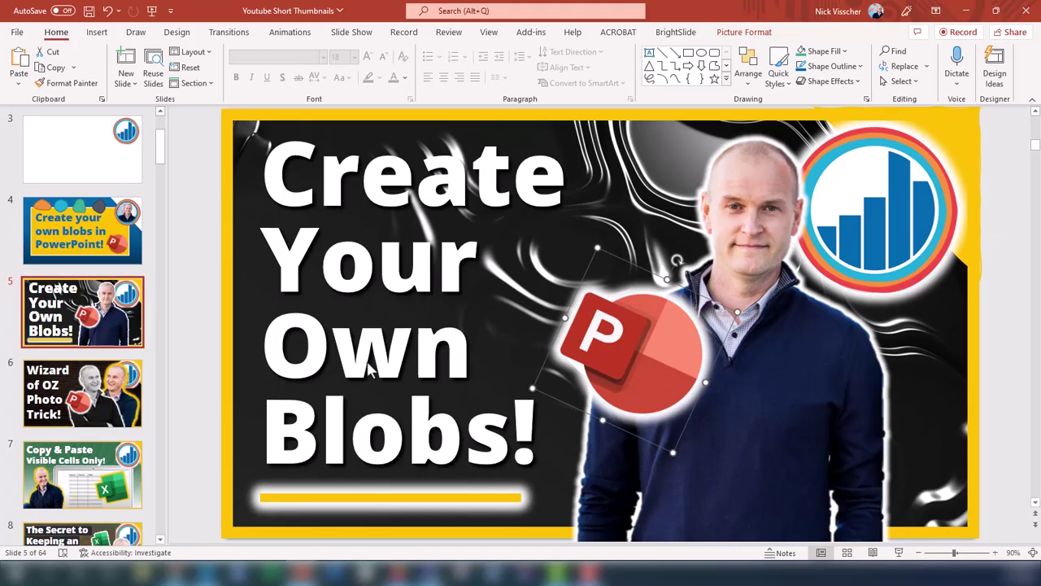
{"action": "left_click", "coordinate": [194, 362]}
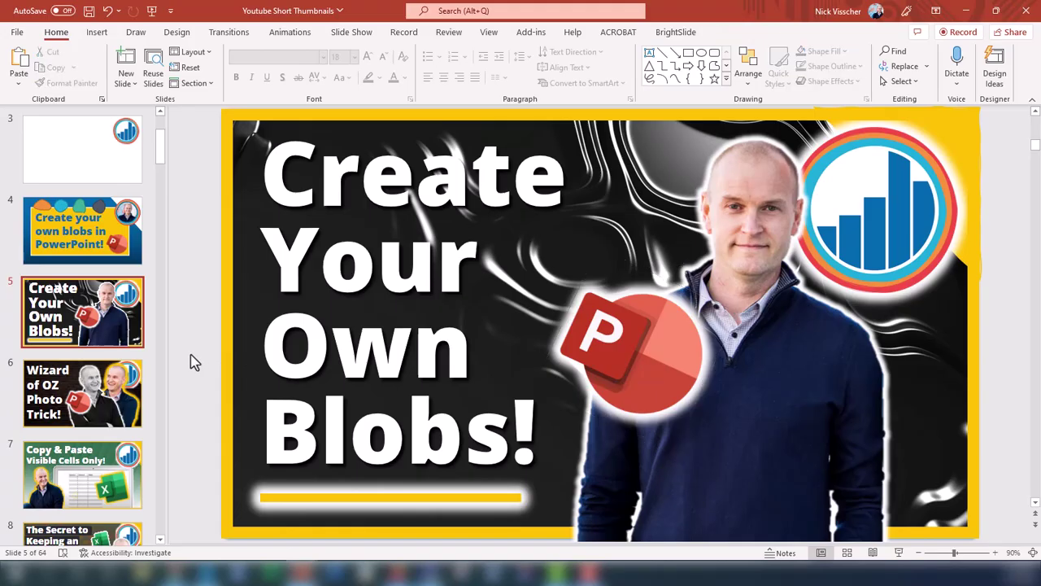
{"action": "left_click_drag", "start_coordinate": [625, 350], "coordinate": [612, 352]}
{"action": "left_click", "coordinate": [194, 381]}
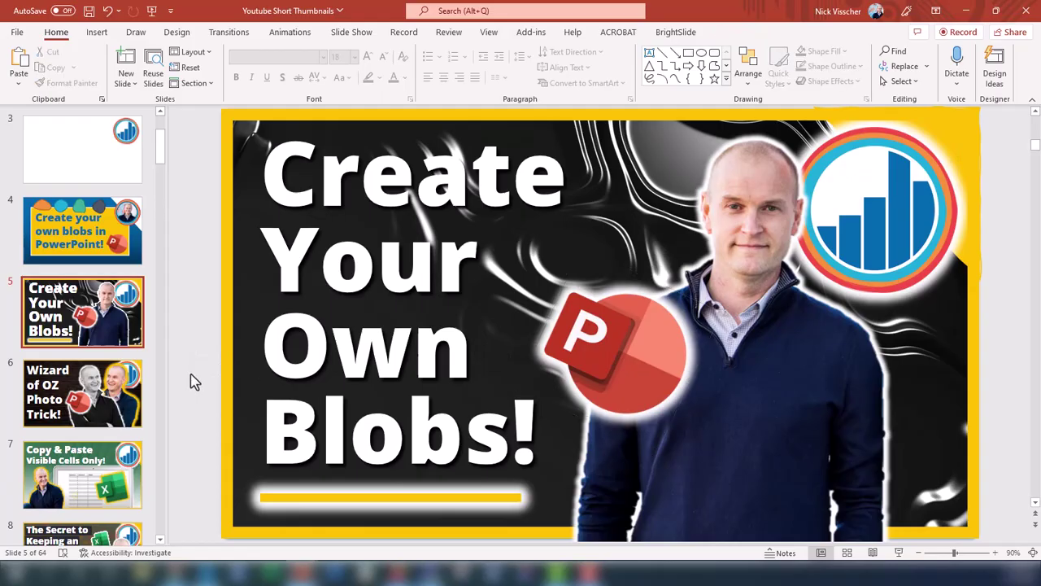
{"action": "mouse_move", "coordinate": [85, 330]}
{"action": "left_mouse_down"}
{"action": "mouse_move", "coordinate": [93, 398]}
{"action": "mouse_move", "coordinate": [85, 342]}
{"action": "left_mouse_up"}
{"action": "left_click", "coordinate": [81, 181]}
Show slide 1's sheet of presenter photos and select the top-left standing pose
{"action": "scroll", "coordinate": [81, 186], "scroll_direction": "up", "scroll_amount": 3}
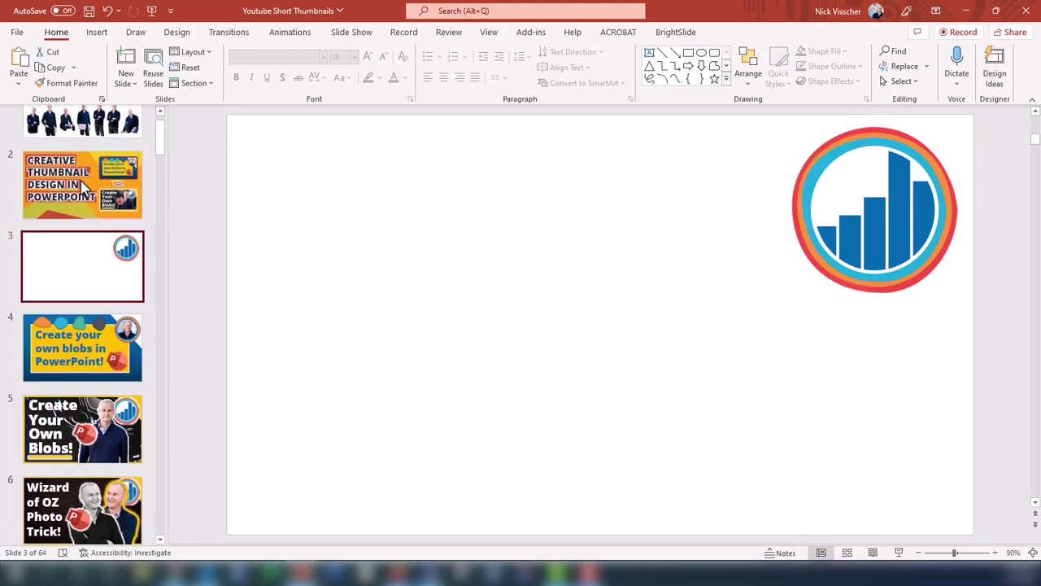
{"action": "left_click", "coordinate": [83, 184]}
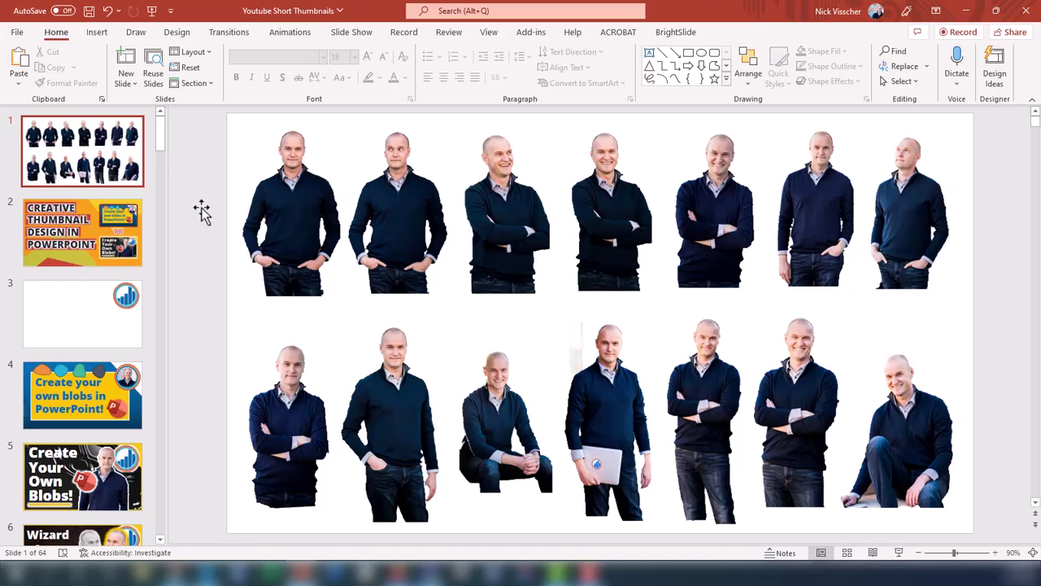
{"action": "left_click", "coordinate": [295, 272]}
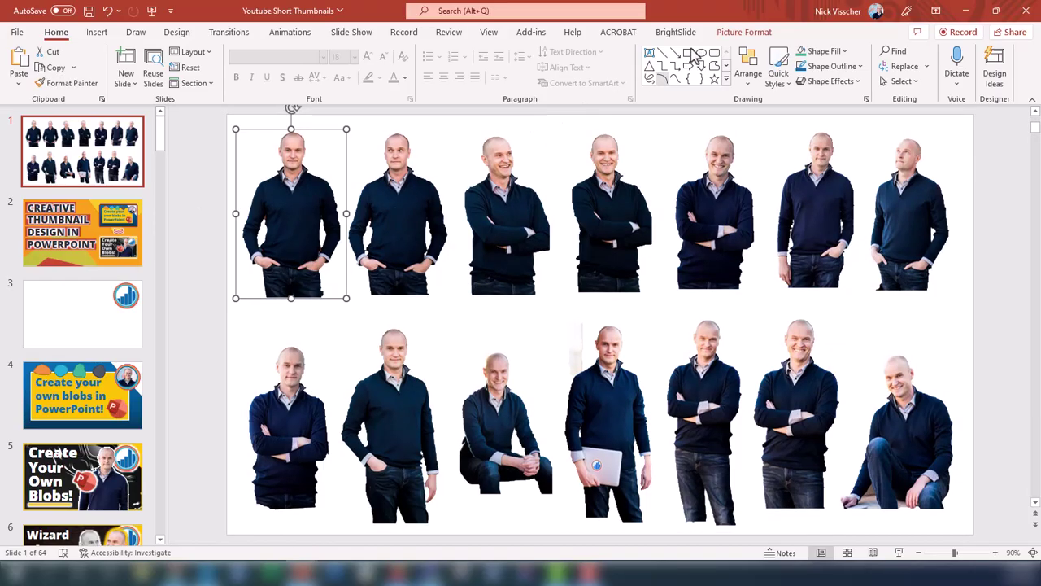
Remove the background from the first presenter photo with Picture Format's Remove Background
{"action": "left_click", "coordinate": [729, 32]}
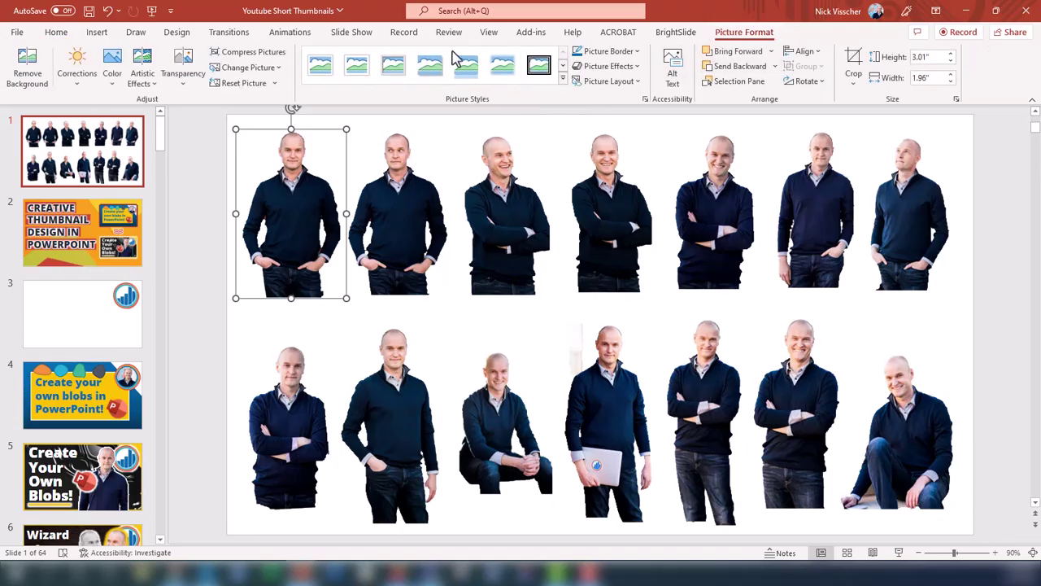
{"action": "left_click", "coordinate": [39, 88]}
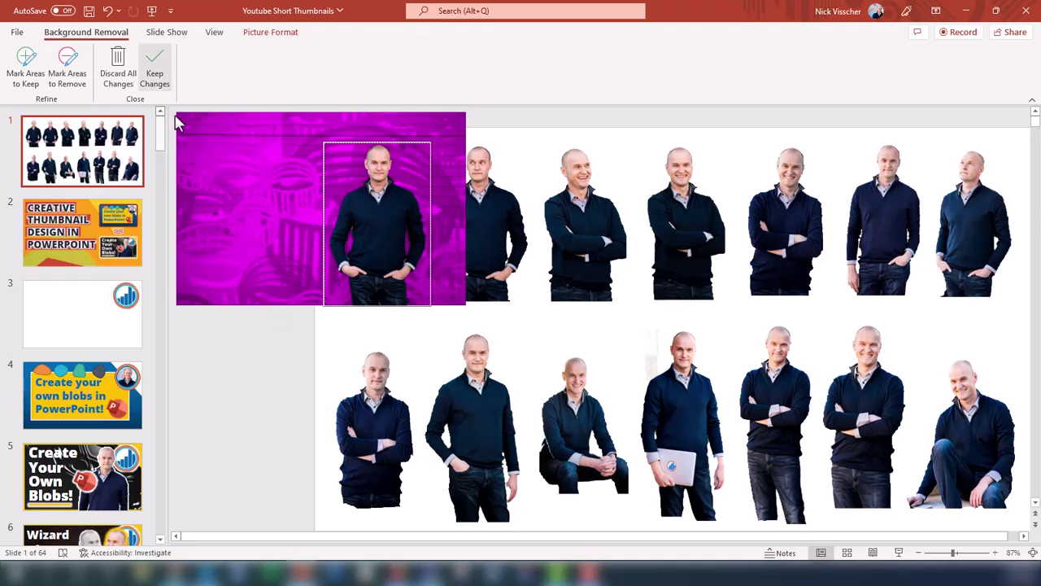
{"action": "left_click", "coordinate": [153, 71]}
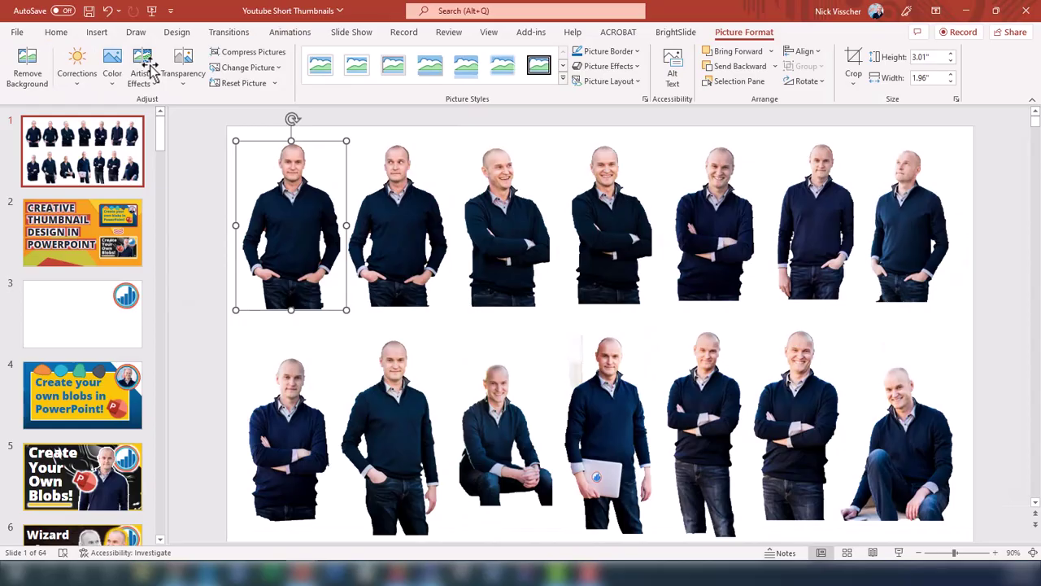
Paste the smiling arms-crossed presenter cutout from slide 1 onto slide 3
{"action": "left_click", "coordinate": [410, 242]}
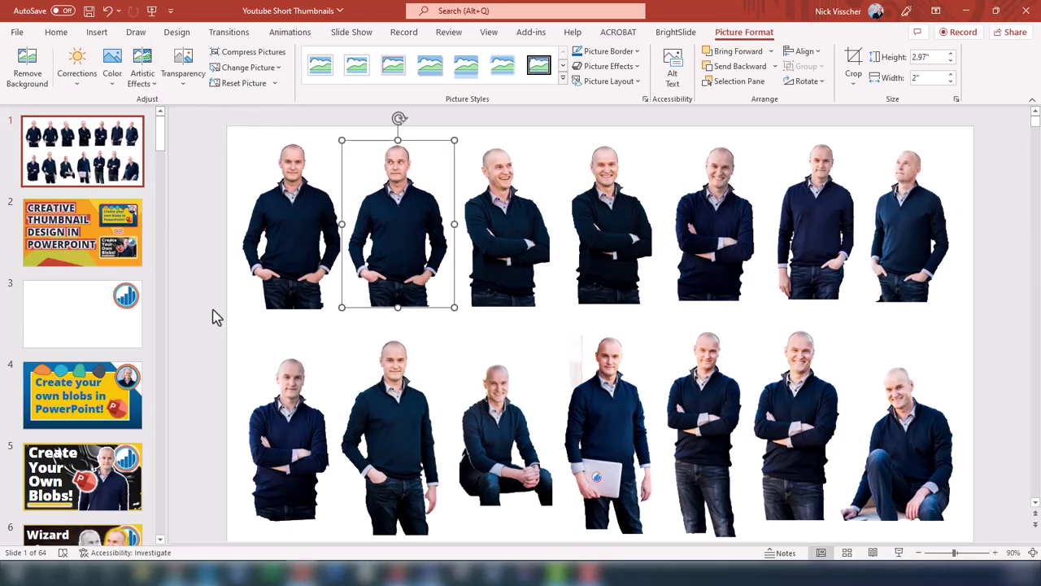
{"action": "left_click", "coordinate": [785, 423]}
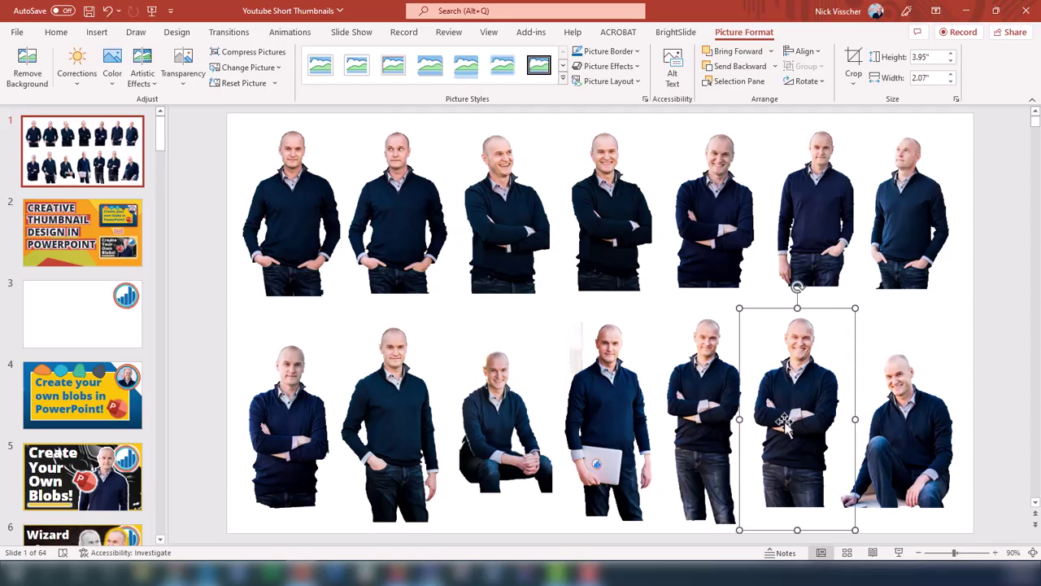
{"action": "left_click", "coordinate": [98, 340]}
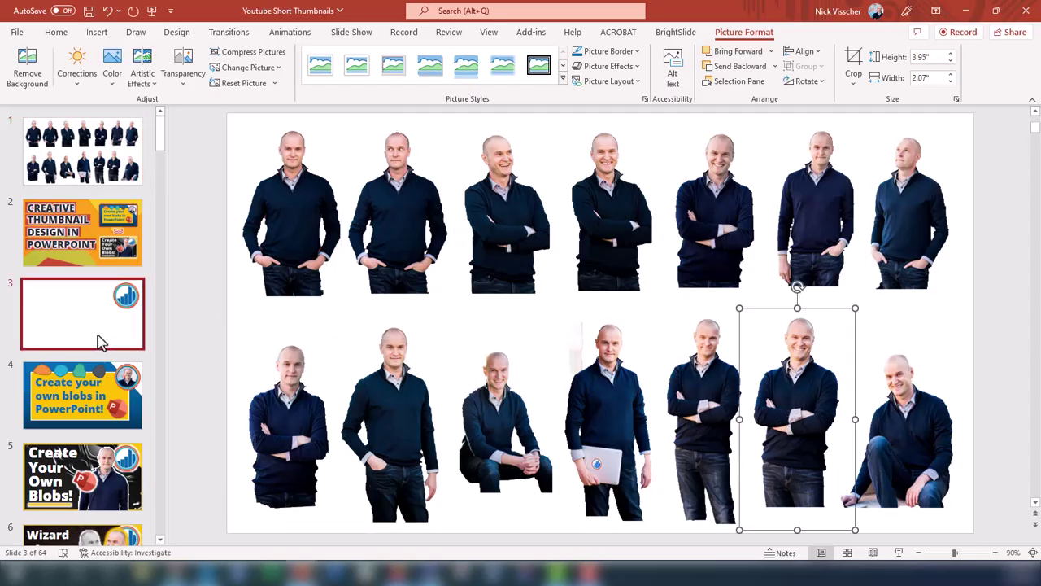
{"action": "key", "text": "ctrl+v"}
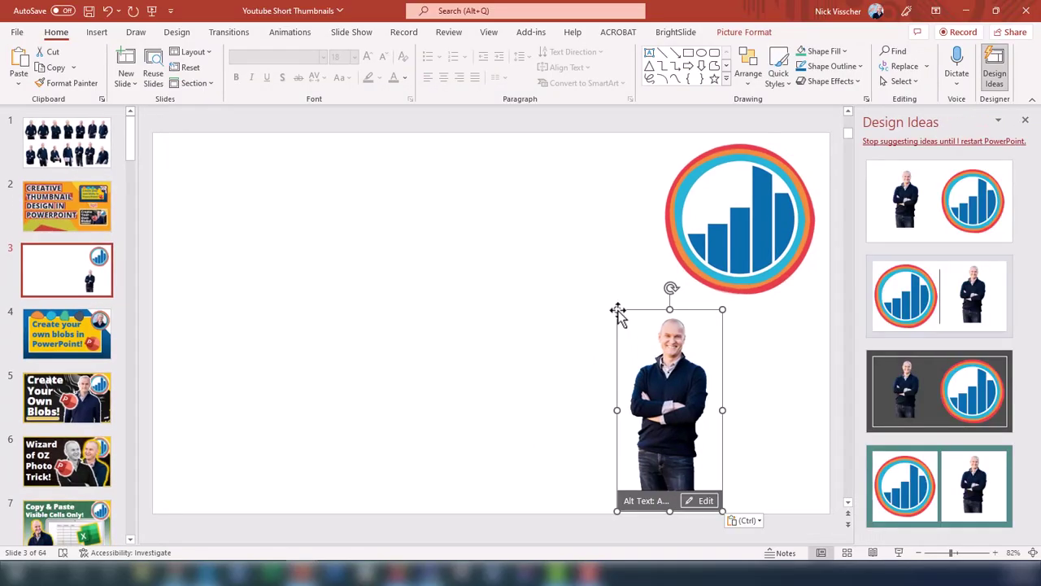
Enlarge the presenter cutout and move it past slide 3's right edge
{"action": "left_click_drag", "start_coordinate": [618, 313], "coordinate": [483, 223]}
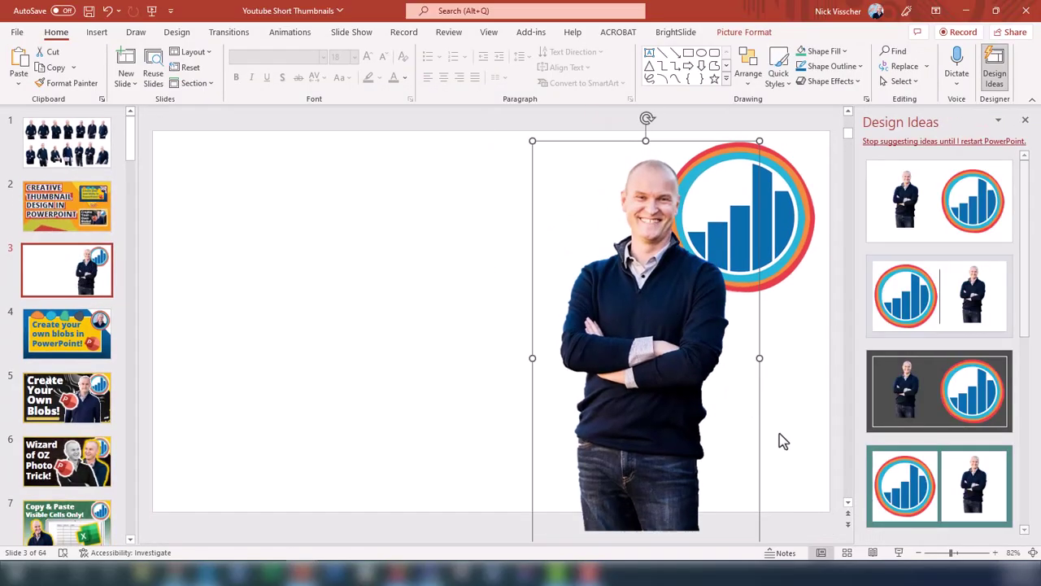
{"action": "left_click", "coordinate": [920, 554]}
{"action": "left_click", "coordinate": [920, 553]}
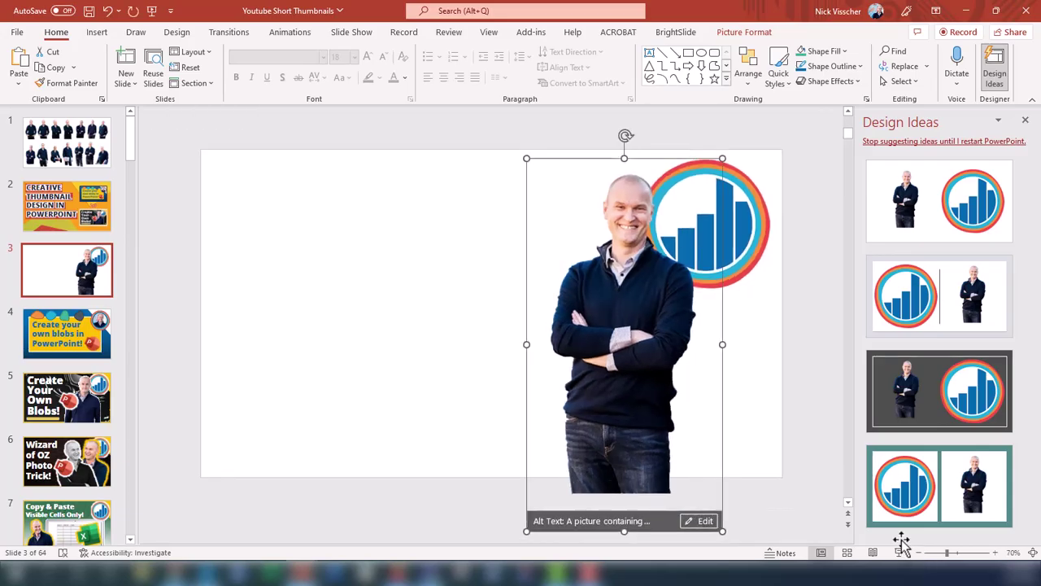
{"action": "left_click_drag", "start_coordinate": [598, 314], "coordinate": [814, 317]}
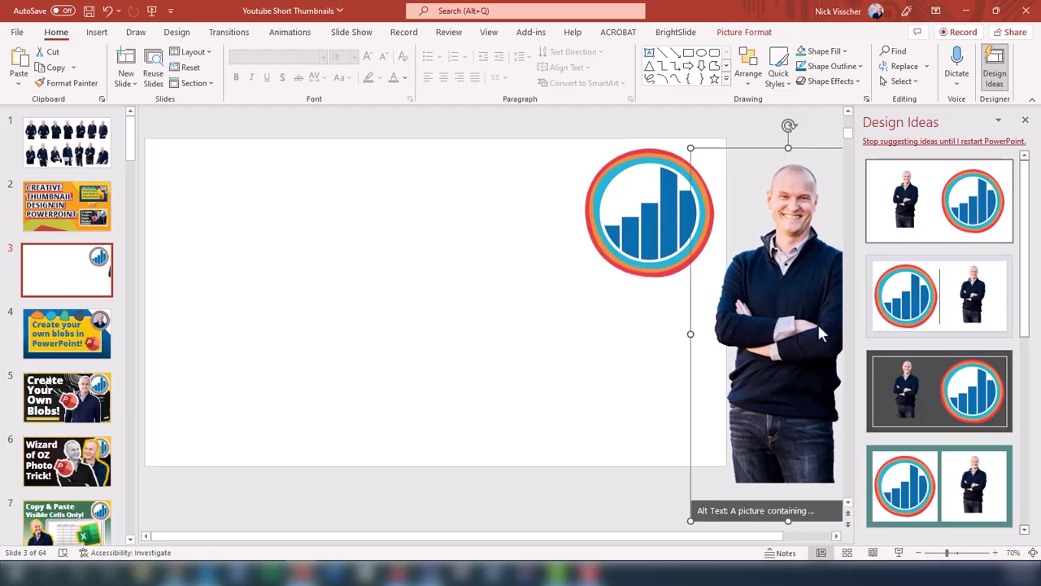
{"action": "left_click", "coordinate": [1025, 120]}
Place the bar-chart logo behind the presenter's head and push him further right
{"action": "left_click_drag", "start_coordinate": [736, 229], "coordinate": [897, 193]}
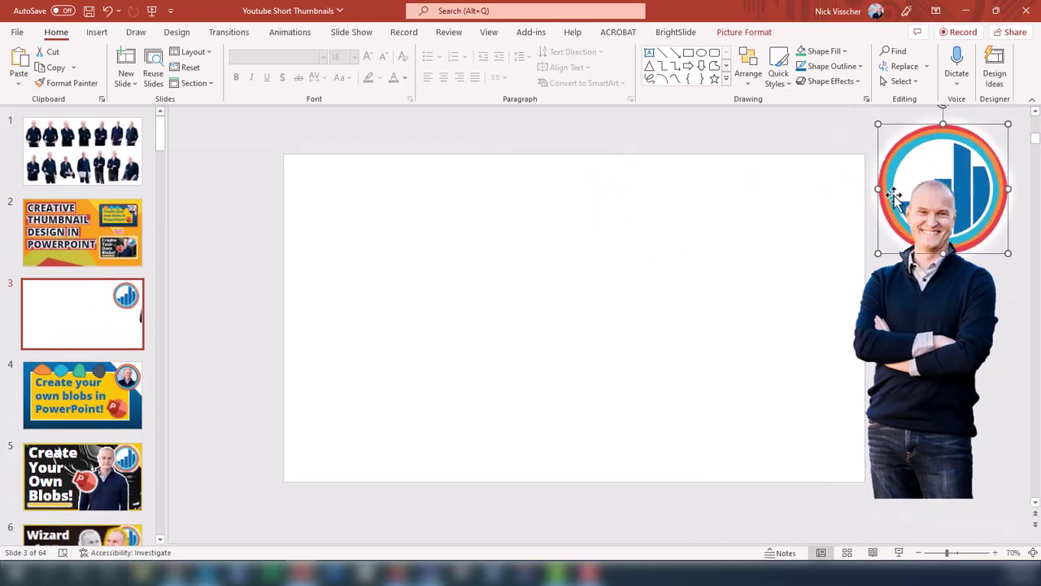
{"action": "left_click", "coordinate": [909, 327]}
{"action": "left_click_drag", "start_coordinate": [909, 328], "coordinate": [936, 340]}
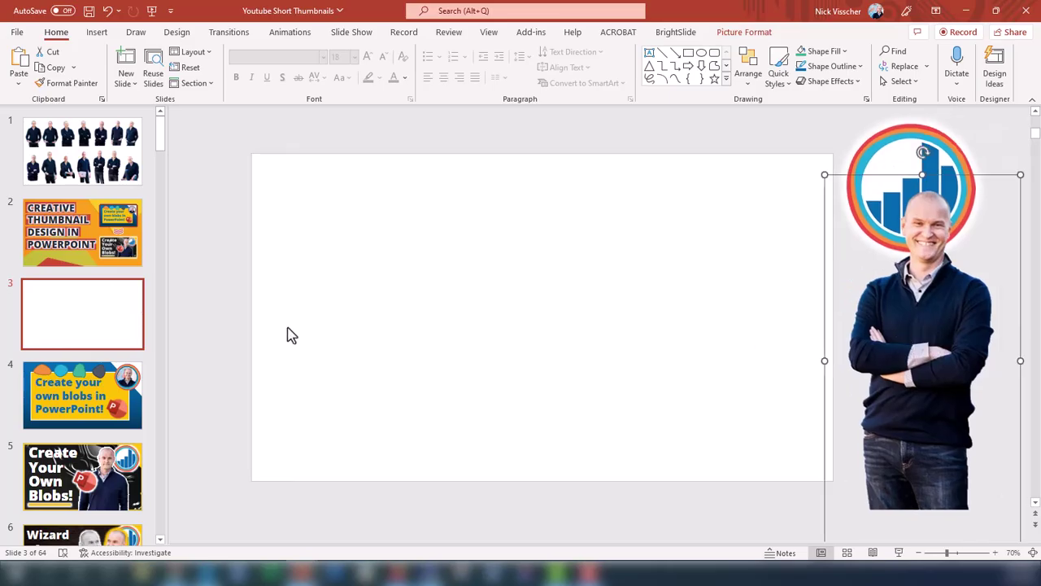
{"action": "left_click", "coordinate": [214, 332]}
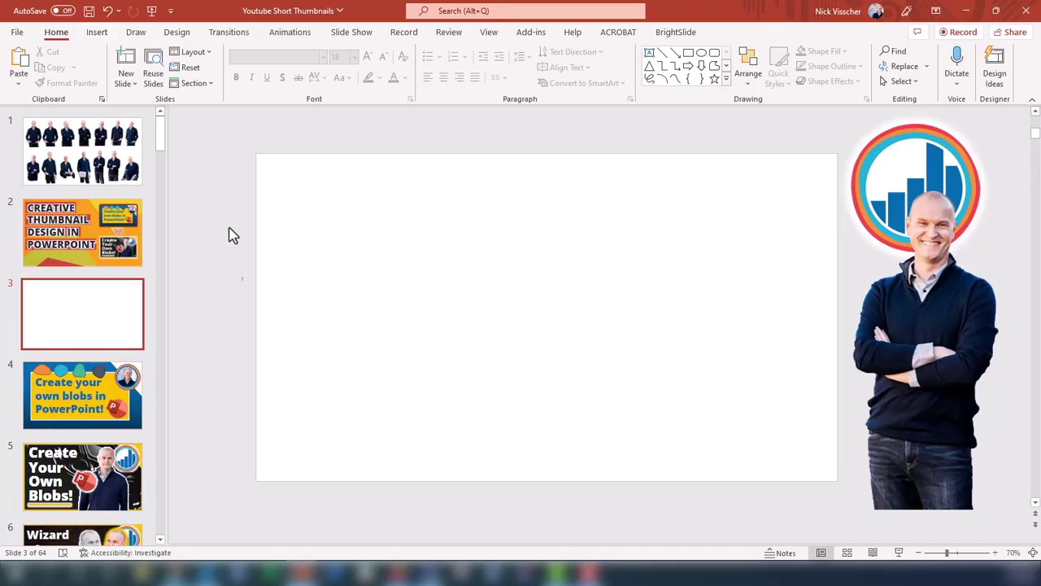
Try blue, light blue and yellow background fills on slide 3, then revert to white
{"action": "right_click", "coordinate": [249, 189]}
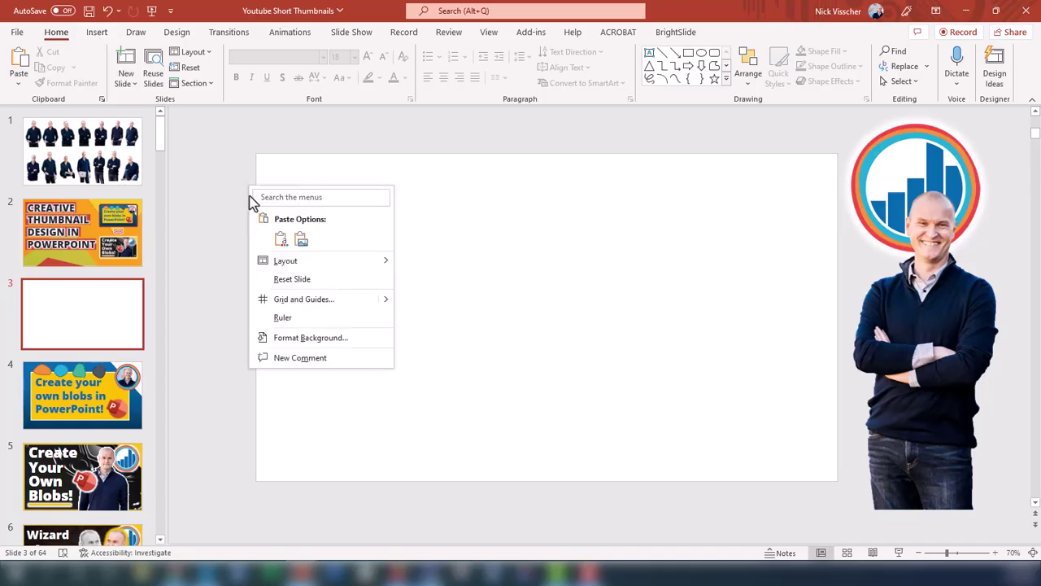
{"action": "left_click", "coordinate": [271, 339]}
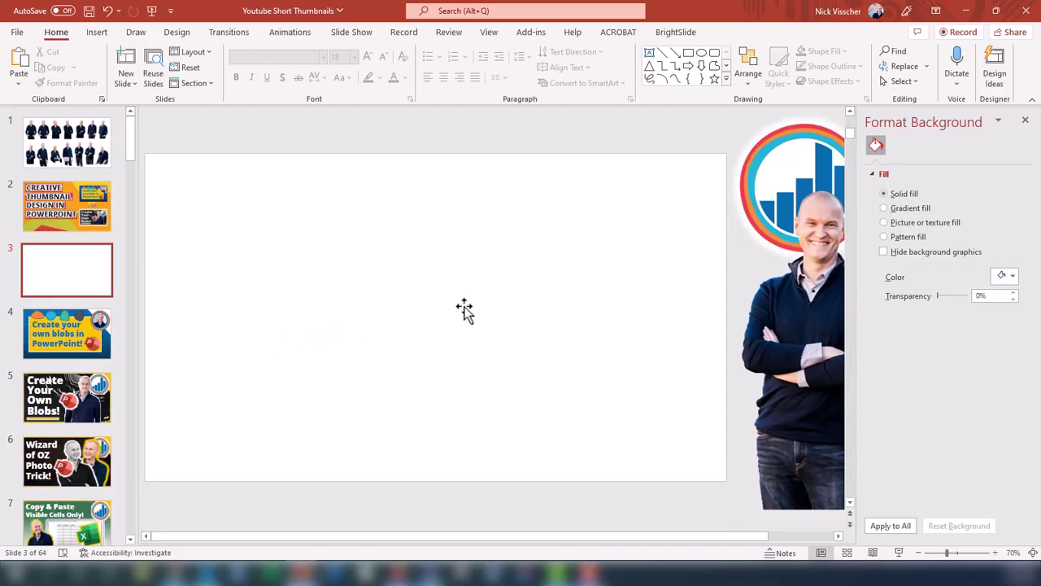
{"action": "left_click", "coordinate": [1009, 281]}
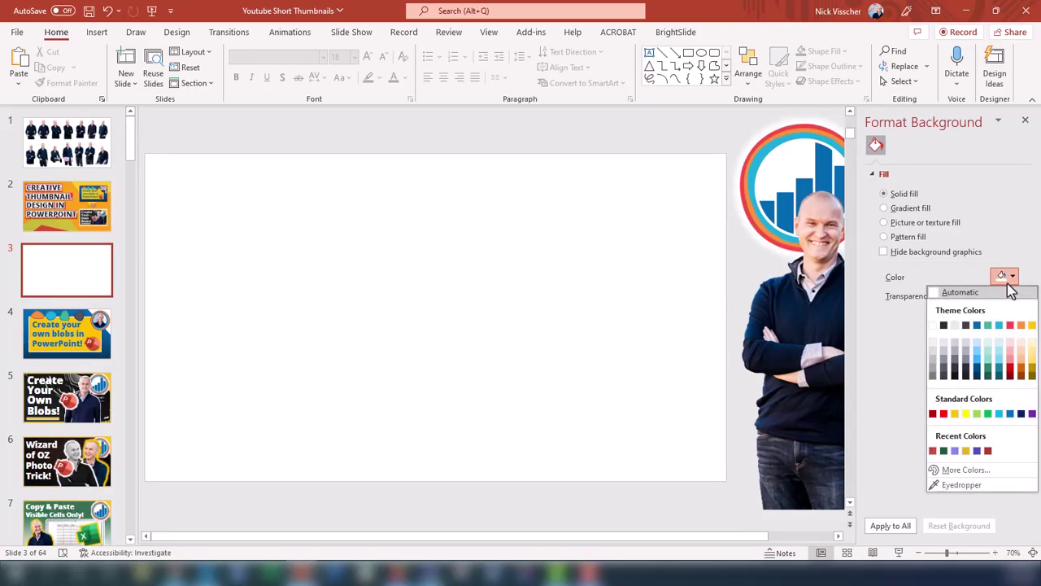
{"action": "left_click", "coordinate": [978, 325]}
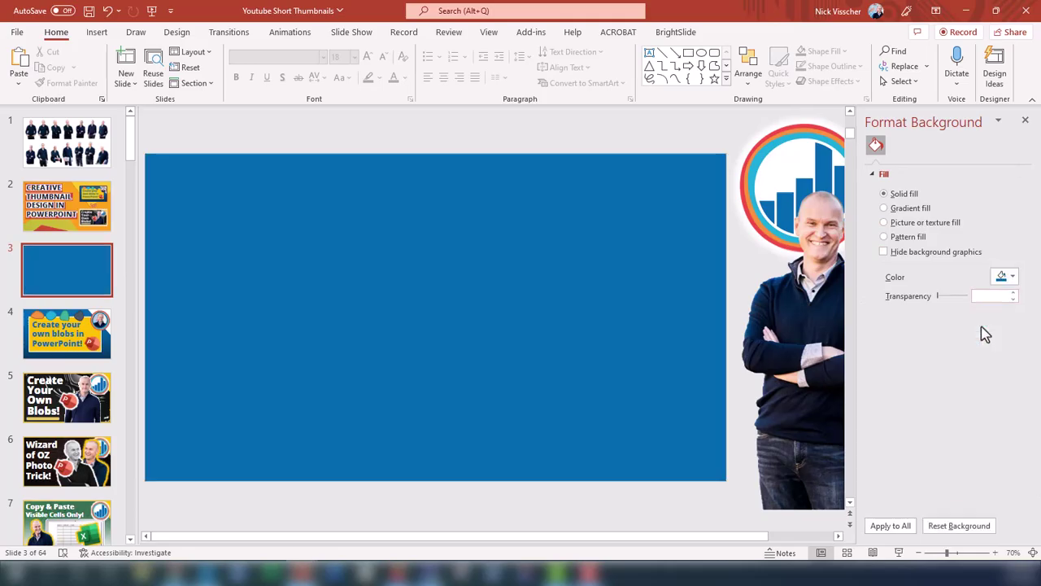
{"action": "left_click", "coordinate": [1007, 276]}
{"action": "left_click", "coordinate": [1001, 327]}
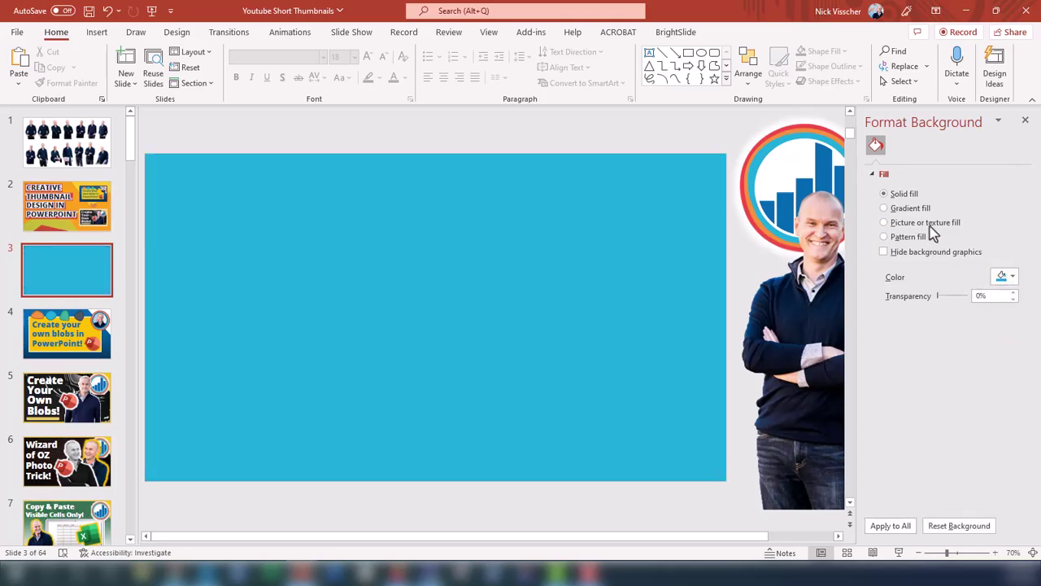
{"action": "left_click", "coordinate": [1009, 277]}
{"action": "left_click", "coordinate": [1034, 325]}
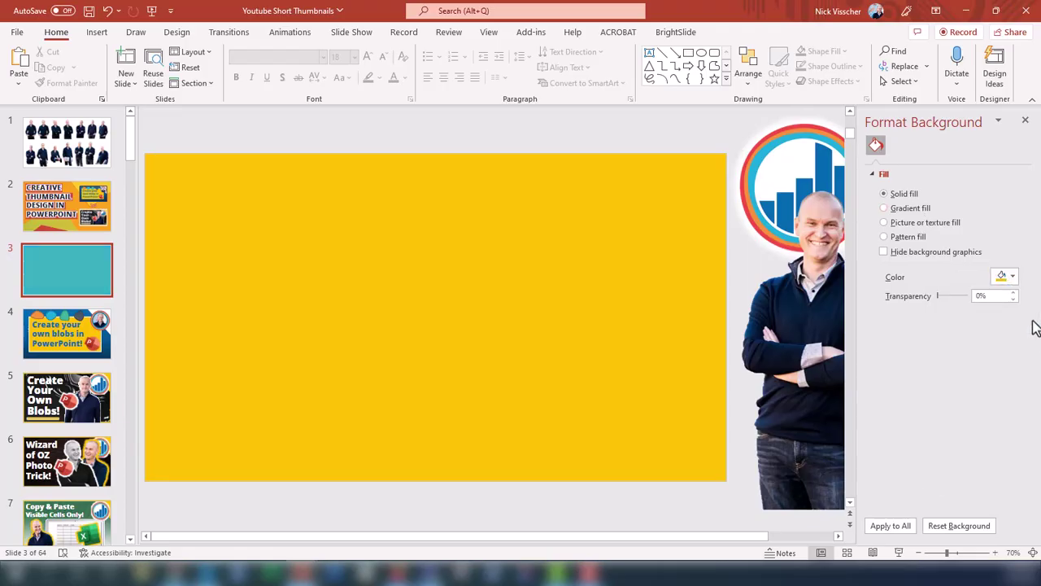
{"action": "left_click", "coordinate": [1007, 277]}
{"action": "left_click", "coordinate": [934, 325]}
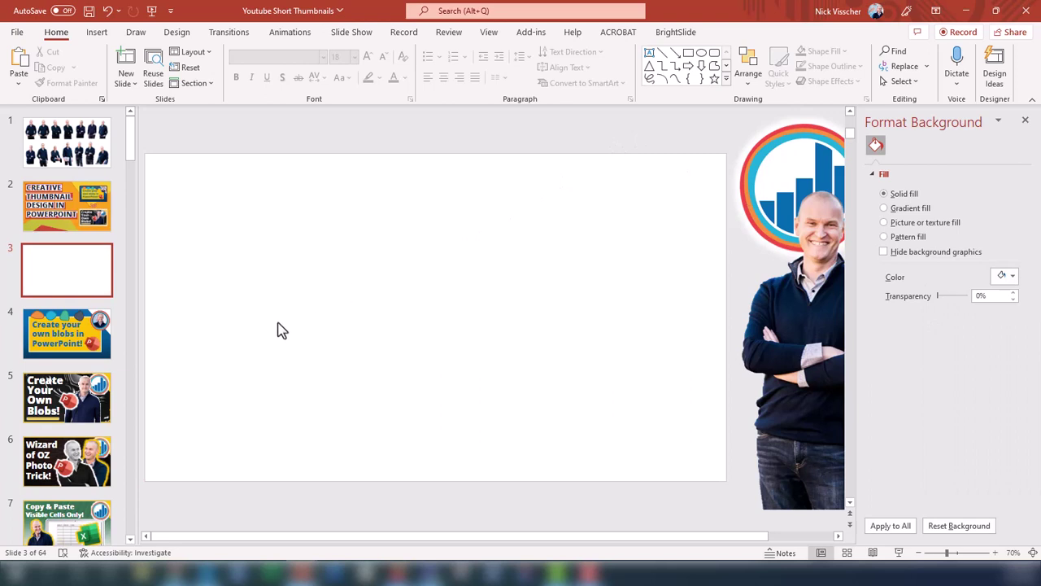
{"action": "left_click", "coordinate": [97, 34]}
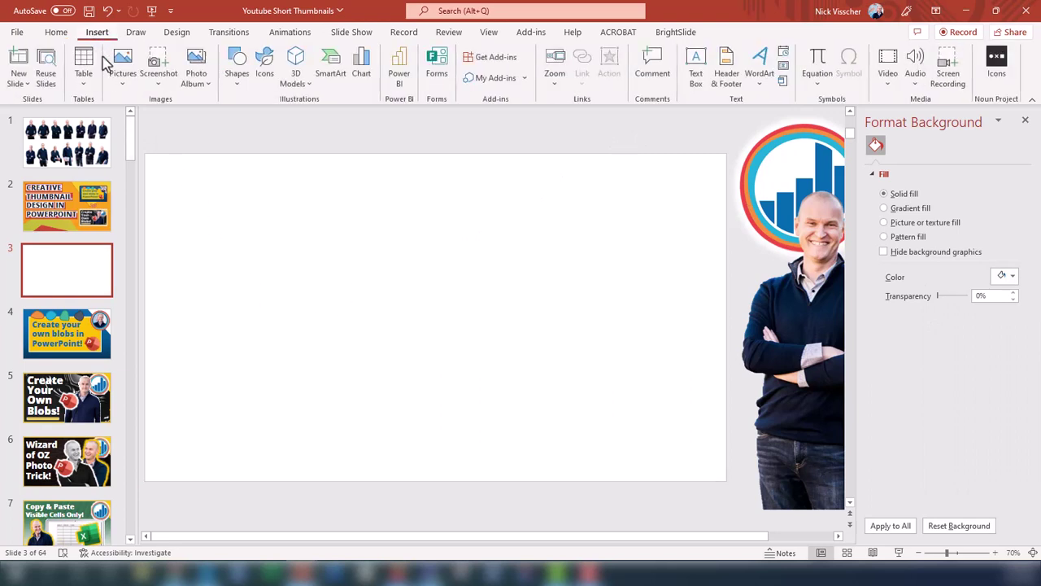
Insert the black liquid-metal swirl stock image found by searching 'blob'
{"action": "left_click", "coordinate": [116, 85]}
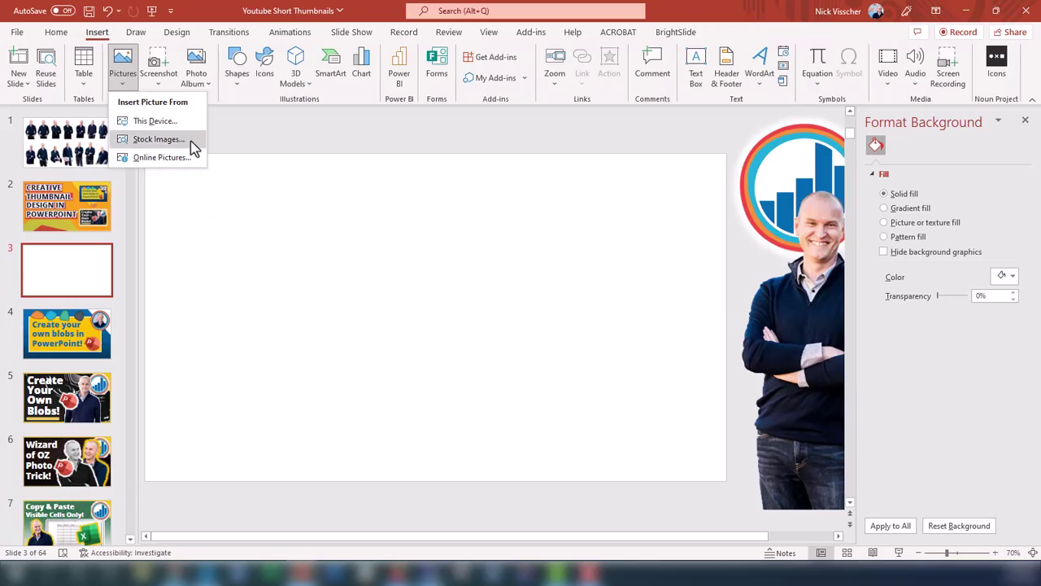
{"action": "left_click", "coordinate": [158, 140]}
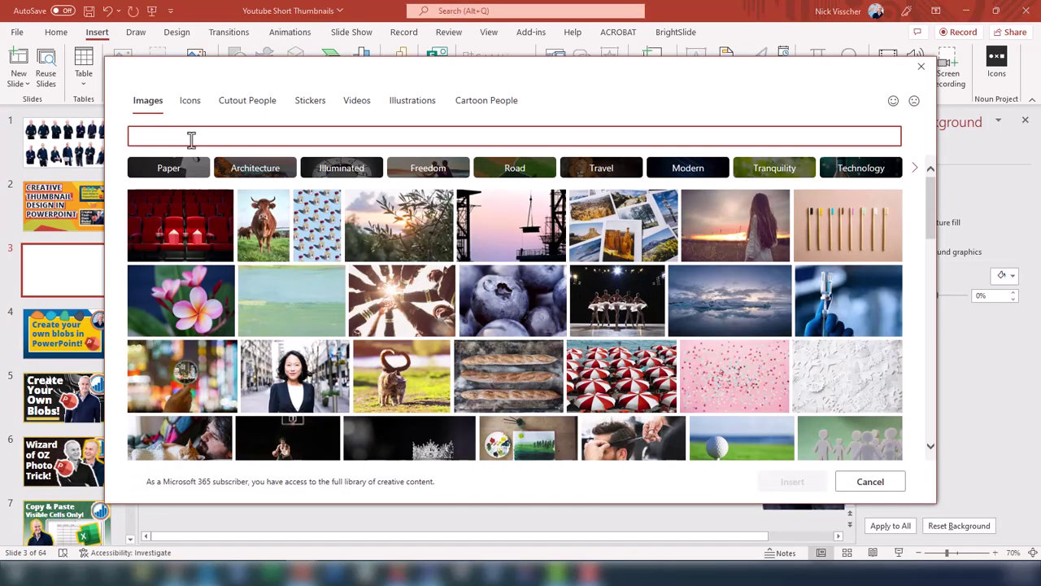
{"action": "type", "text": "blo"}
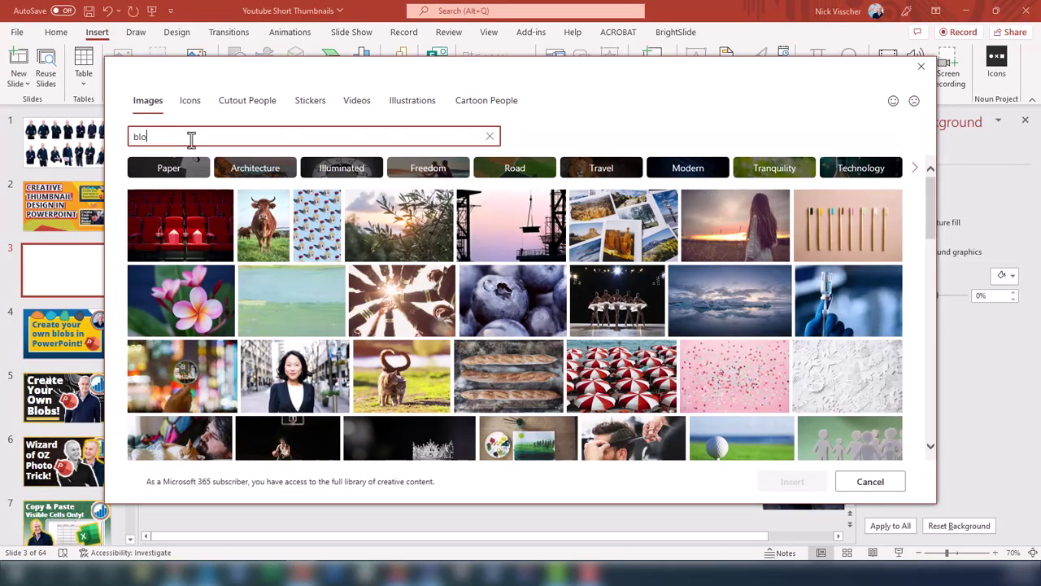
{"action": "type", "text": "b"}
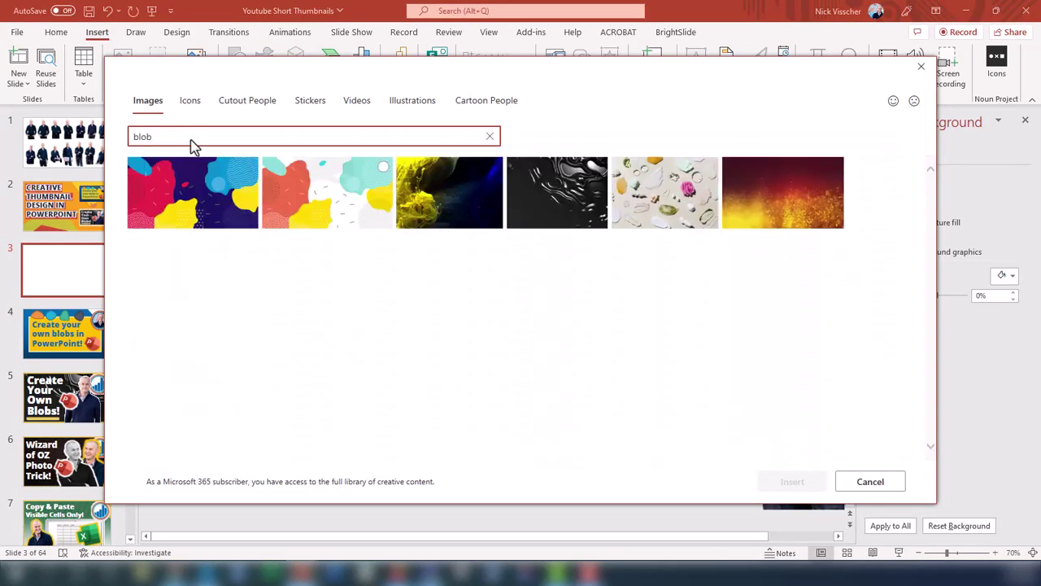
{"action": "left_click", "coordinate": [540, 223]}
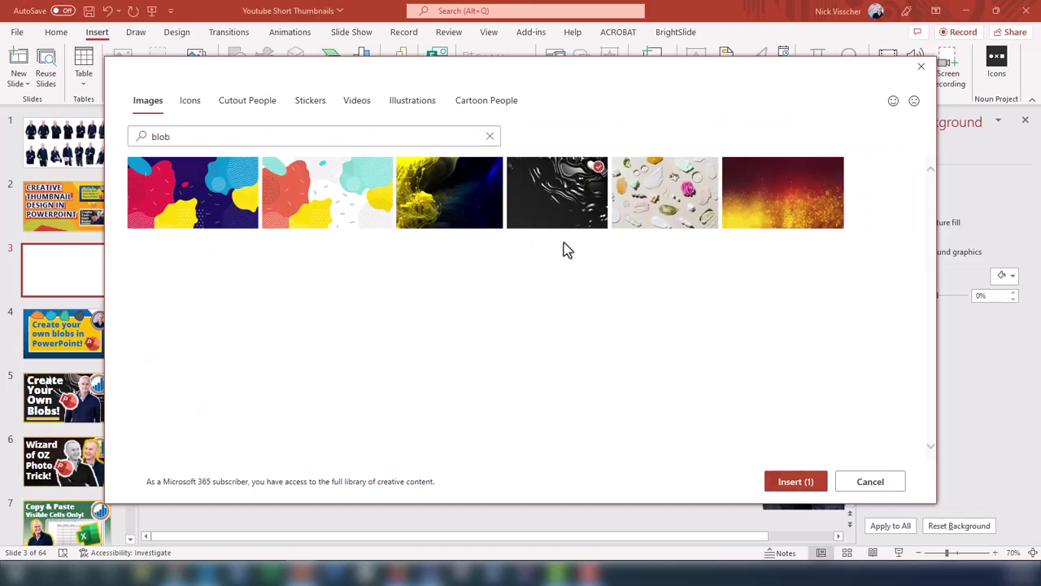
{"action": "left_click", "coordinate": [801, 483]}
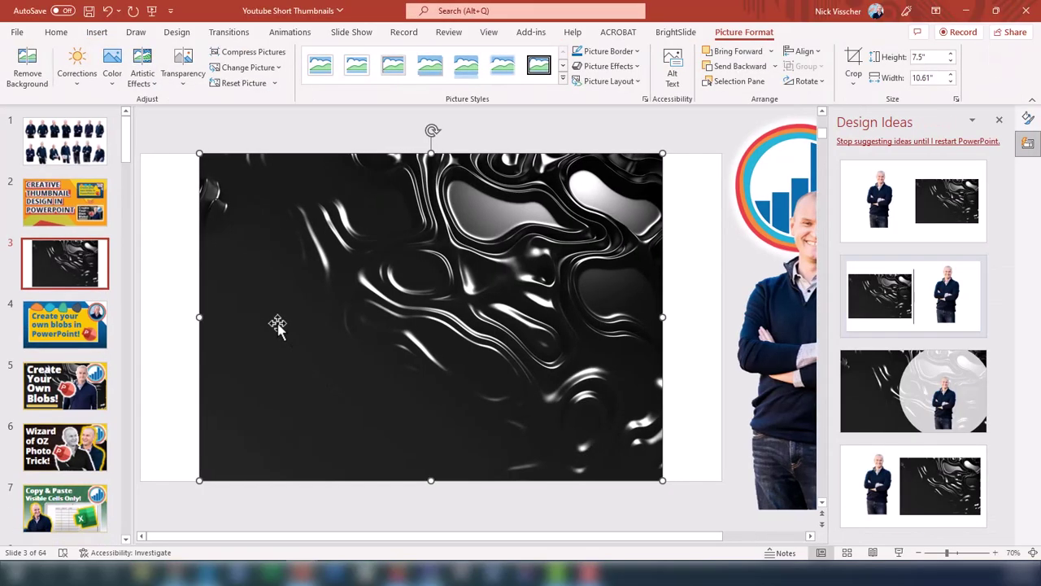
Deselect the liquid-metal image and close the Design Ideas panel
{"action": "left_click", "coordinate": [183, 356]}
{"action": "left_click", "coordinate": [323, 293]}
{"action": "left_click", "coordinate": [695, 324]}
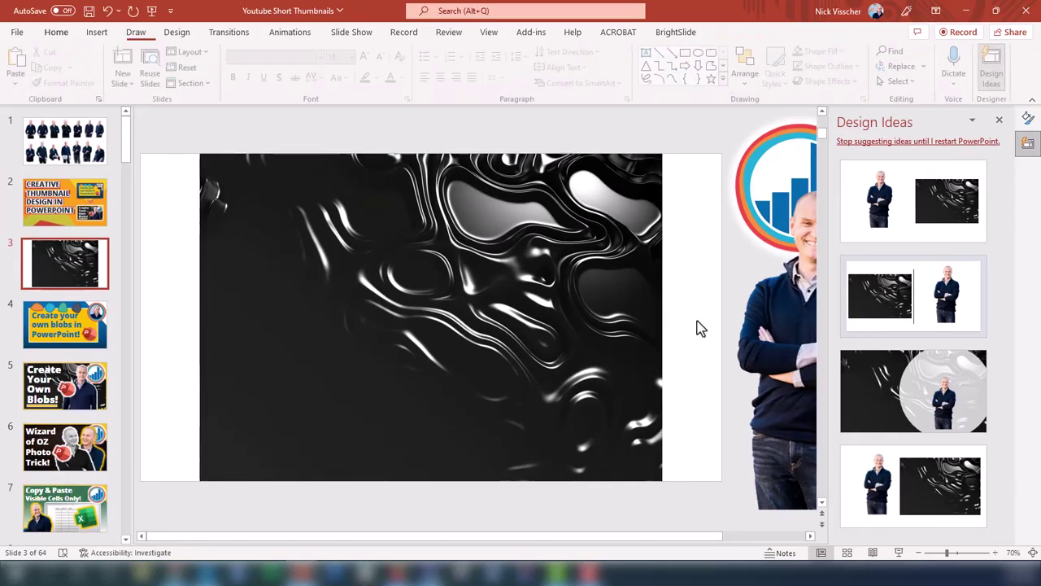
{"action": "left_click", "coordinate": [999, 120]}
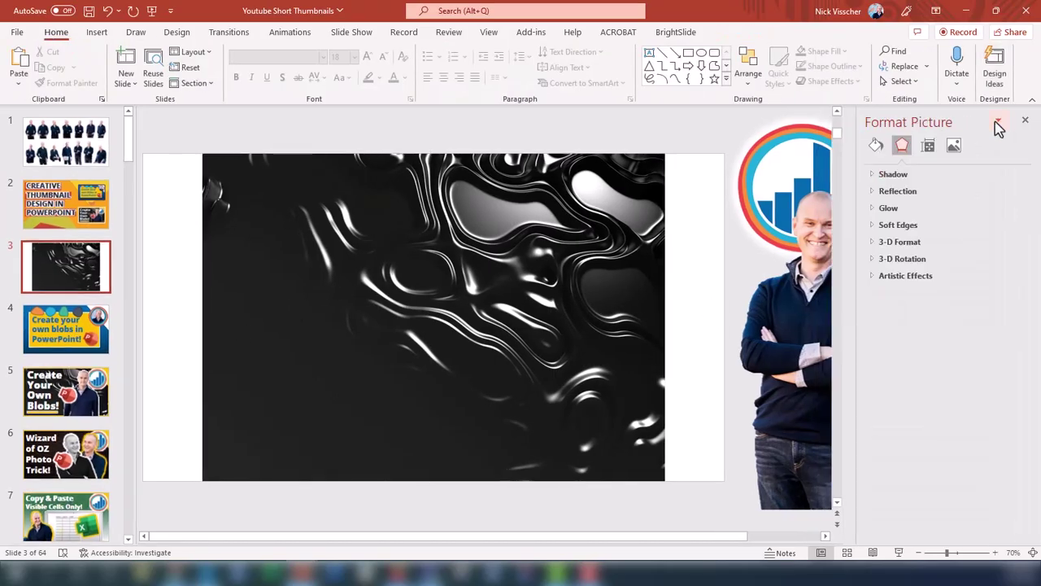
Use BrightSlide to match the liquid-metal picture to the slide size, reposition it, and finish the crop
{"action": "left_click", "coordinate": [672, 33]}
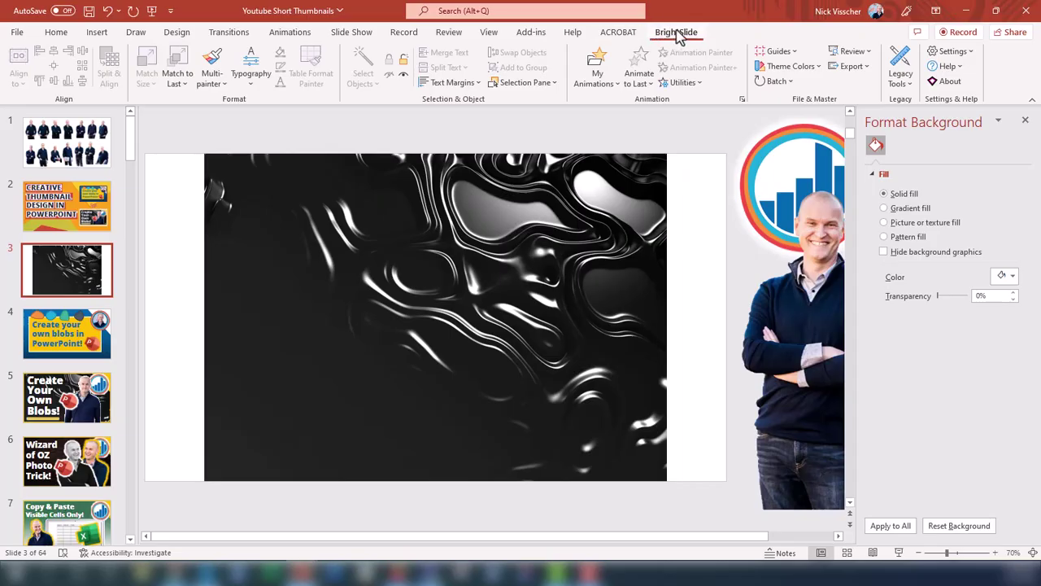
{"action": "left_click", "coordinate": [592, 255]}
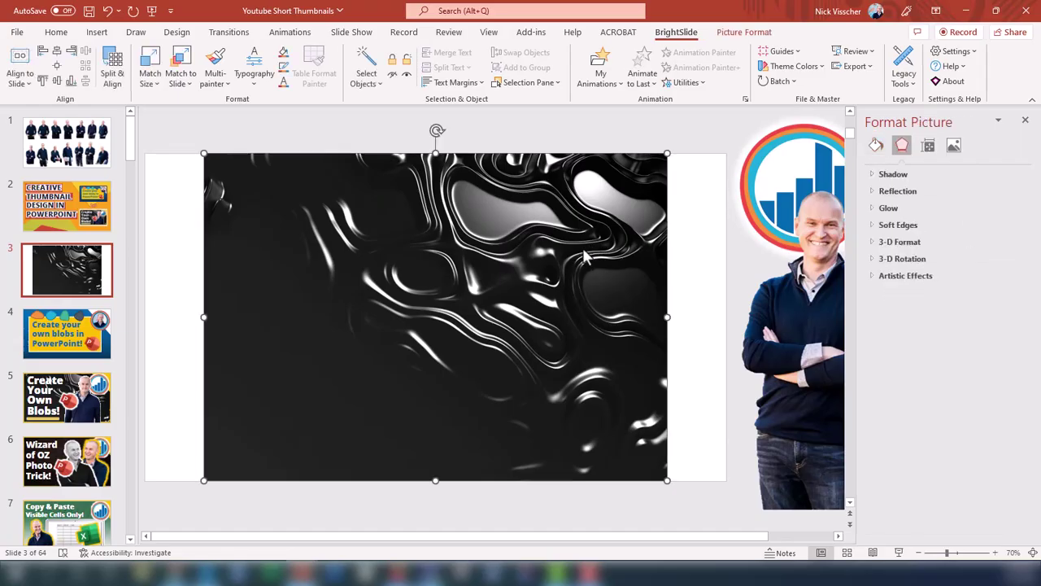
{"action": "left_click", "coordinate": [149, 65]}
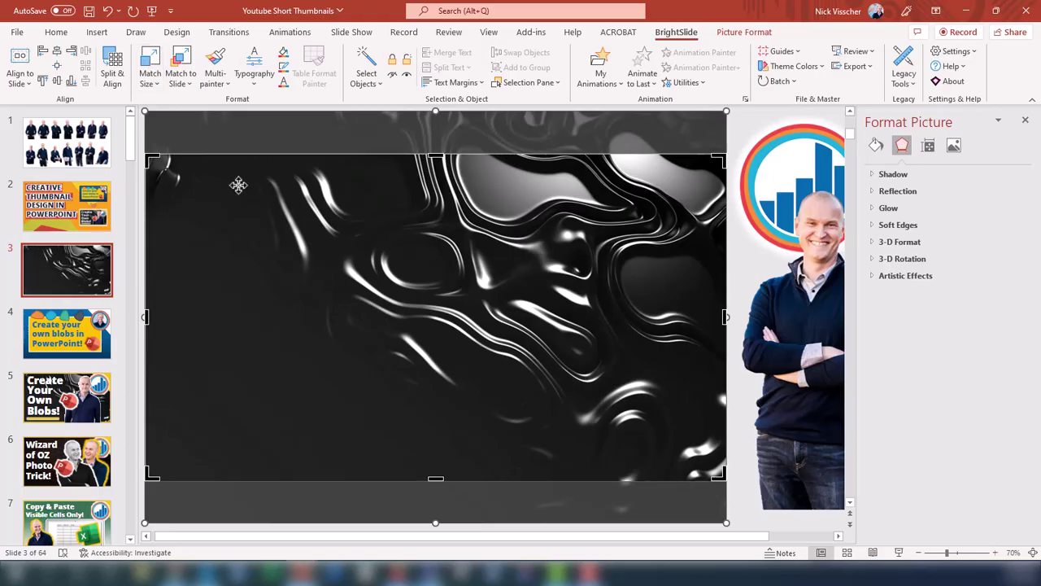
{"action": "left_click_drag", "start_coordinate": [297, 213], "coordinate": [296, 238]}
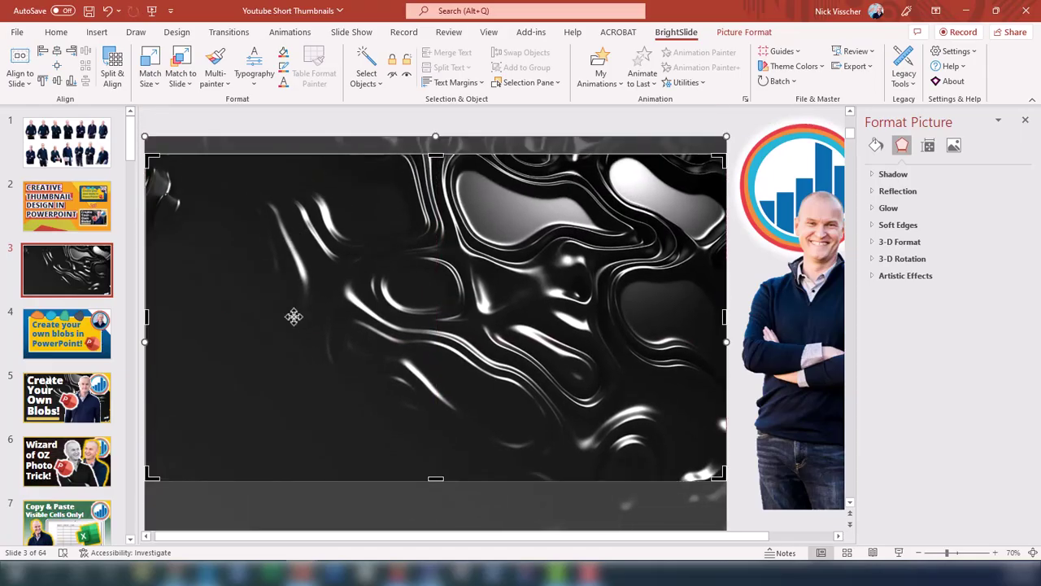
{"action": "left_click", "coordinate": [743, 34]}
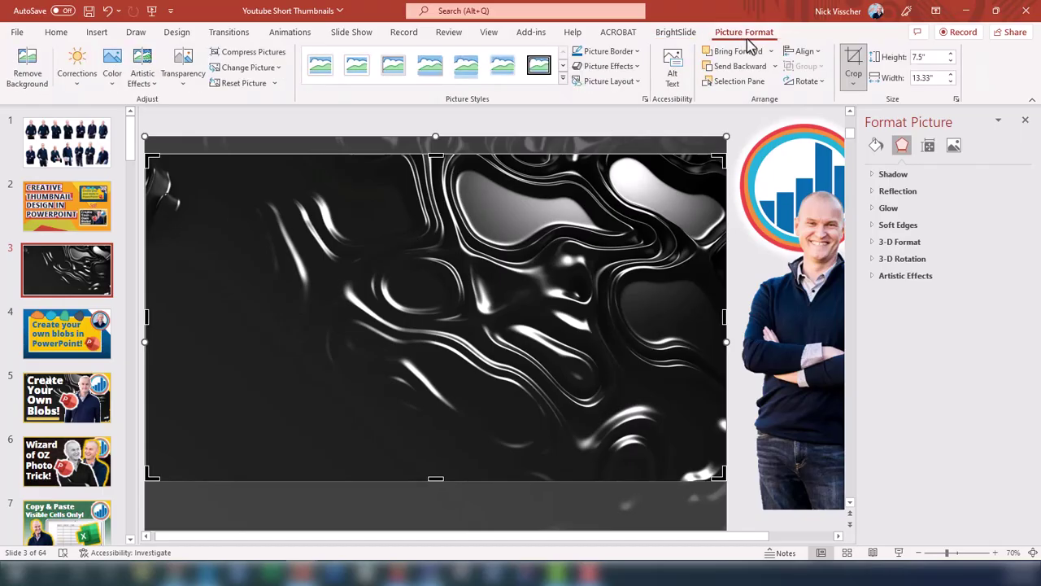
{"action": "left_click", "coordinate": [853, 59]}
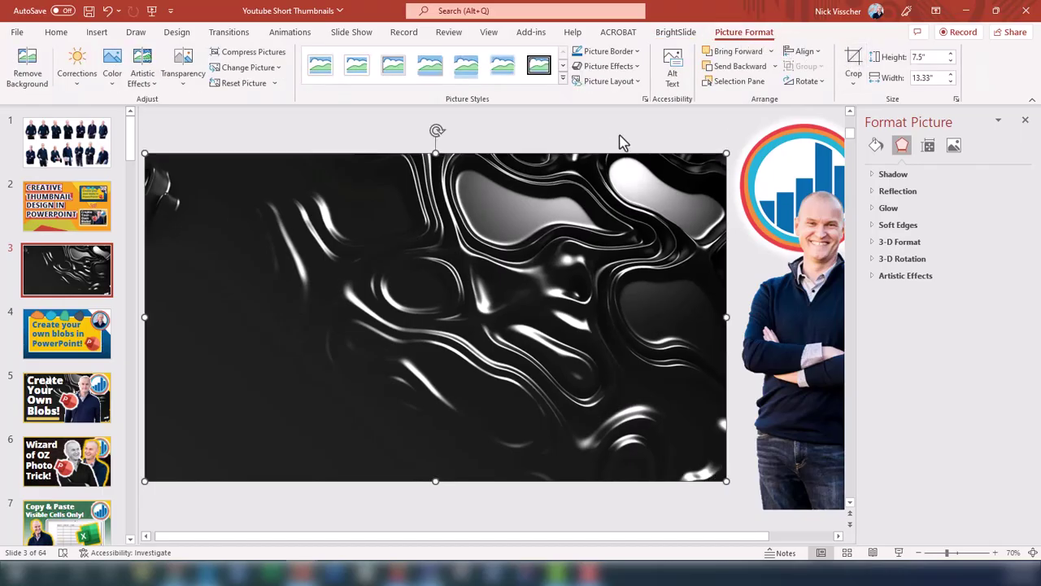
{"action": "left_click", "coordinate": [619, 142]}
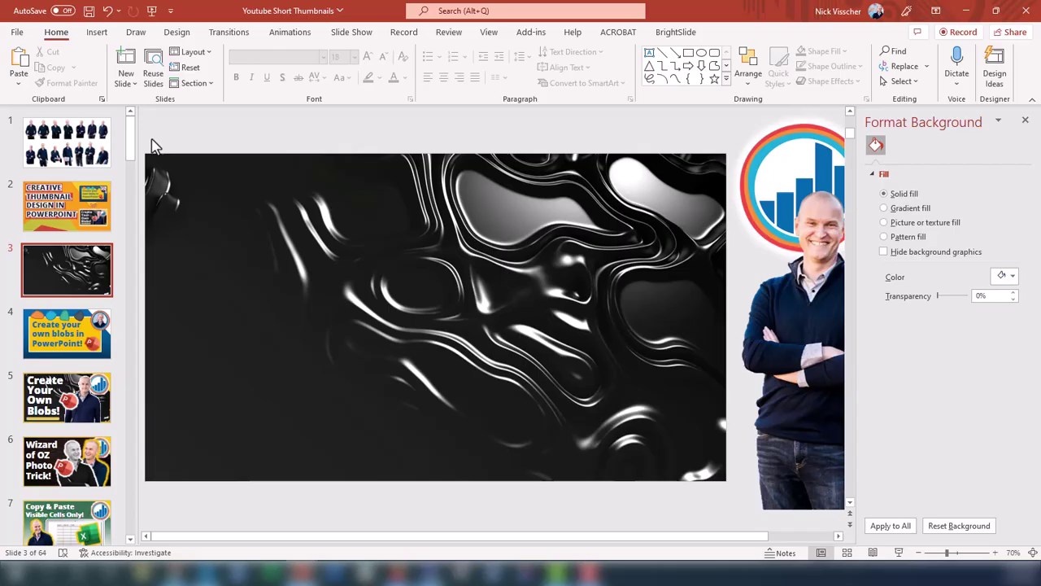
Draw a rectangle covering the whole slide
{"action": "left_click", "coordinate": [97, 32]}
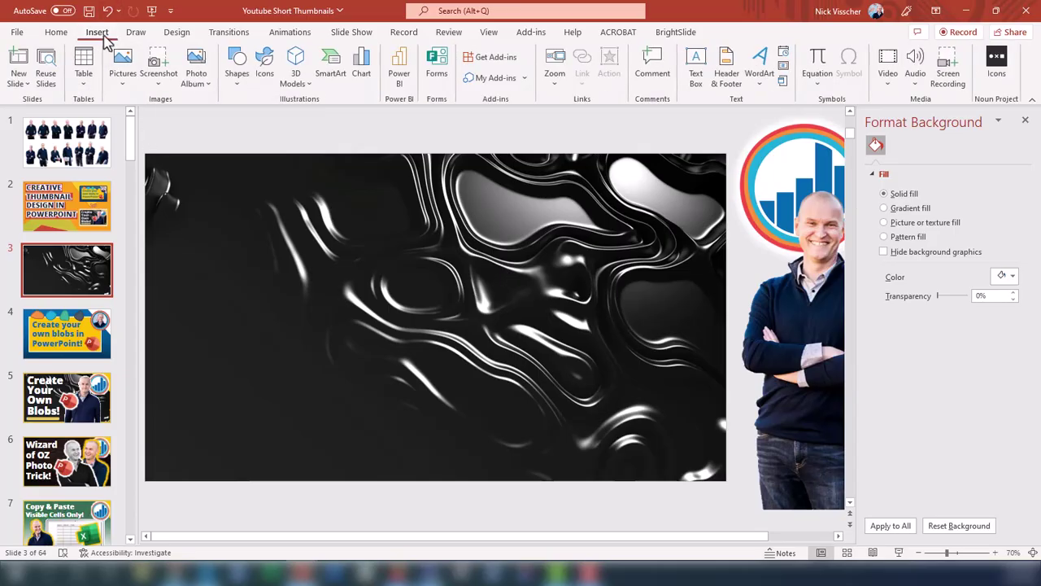
{"action": "left_click", "coordinate": [233, 86]}
{"action": "left_click", "coordinate": [266, 114]}
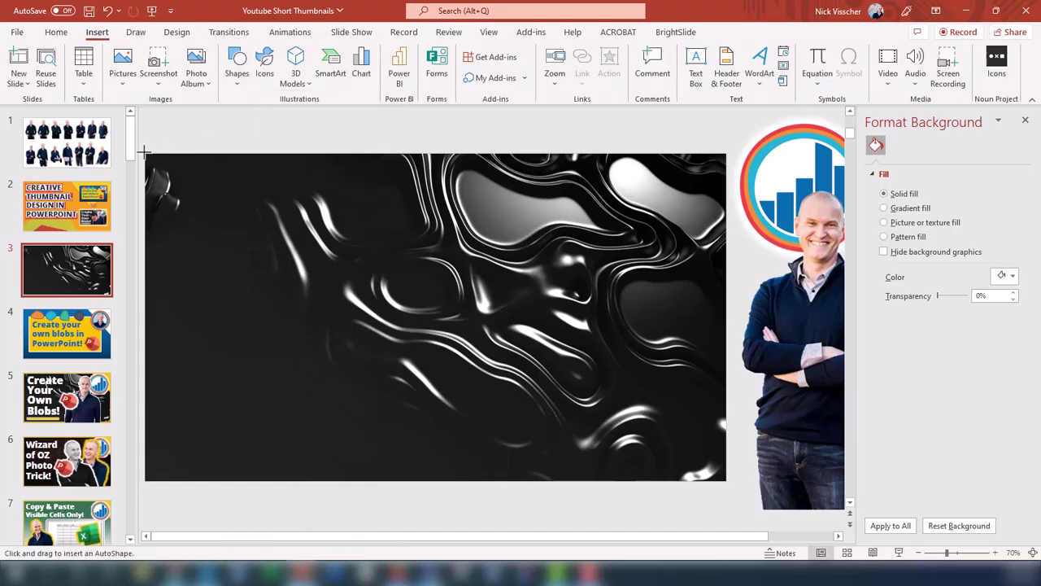
{"action": "left_click_drag", "start_coordinate": [143, 151], "coordinate": [727, 481]}
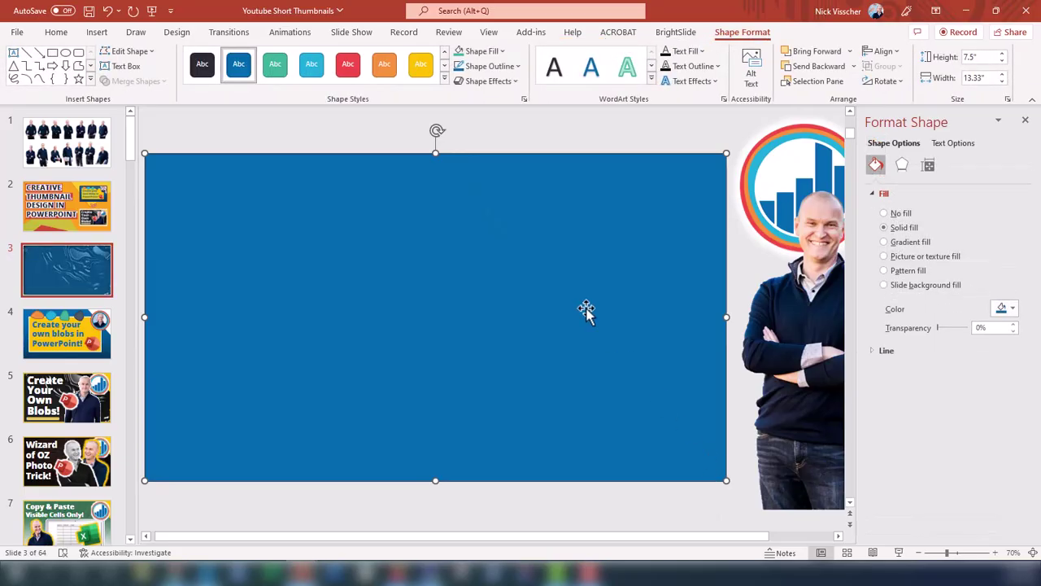
Give the rectangle no fill and a solid gold 15 pt outline
{"action": "left_click", "coordinate": [903, 214]}
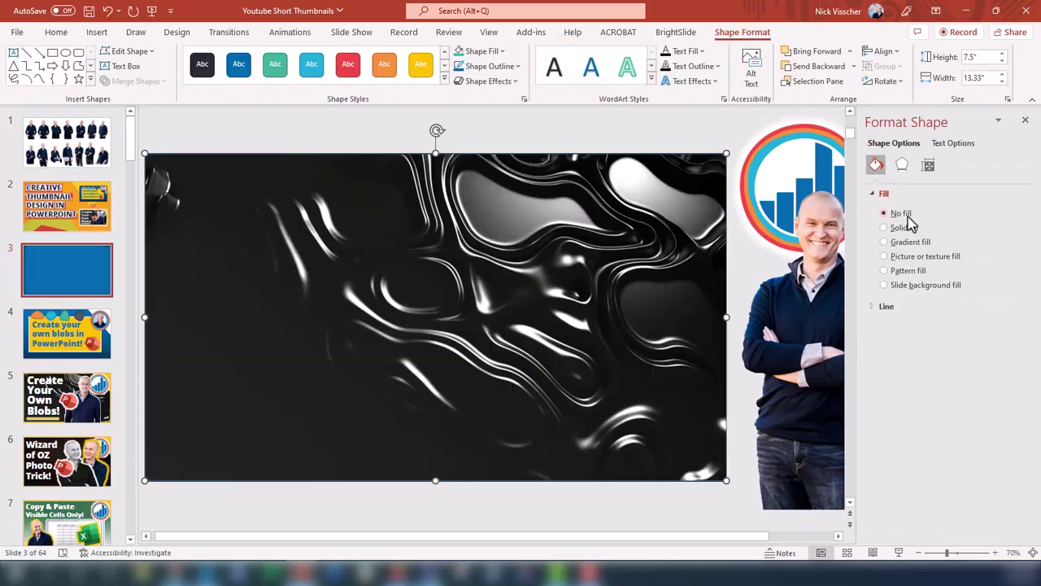
{"action": "left_click", "coordinate": [887, 307]}
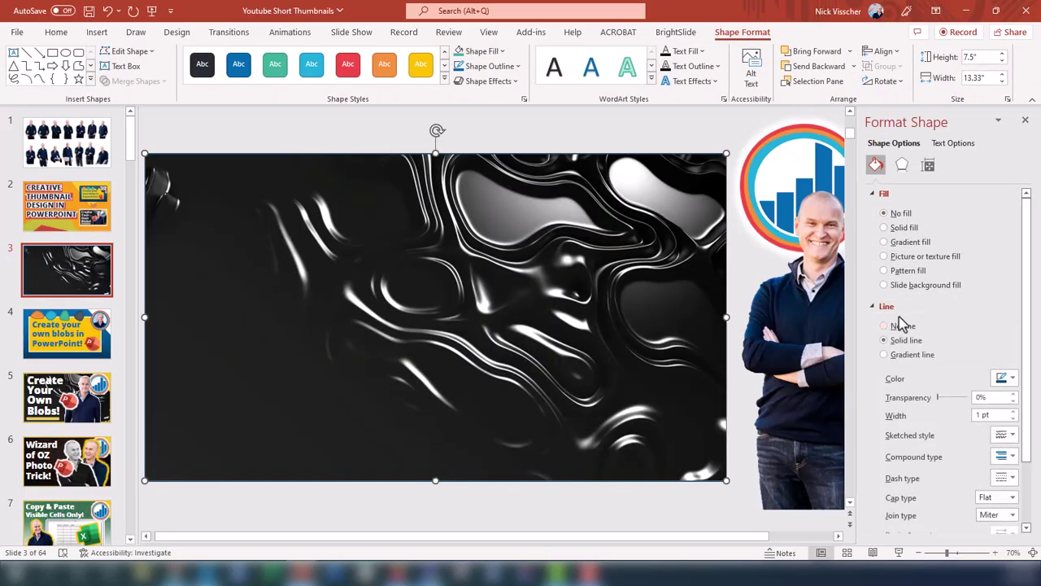
{"action": "left_click", "coordinate": [1011, 379]}
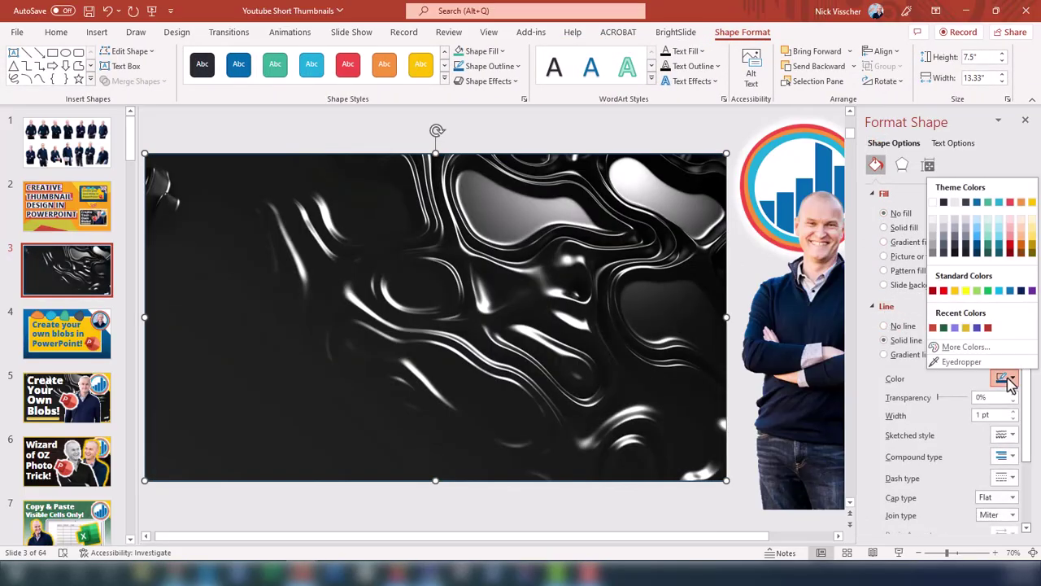
{"action": "left_click", "coordinate": [1031, 203]}
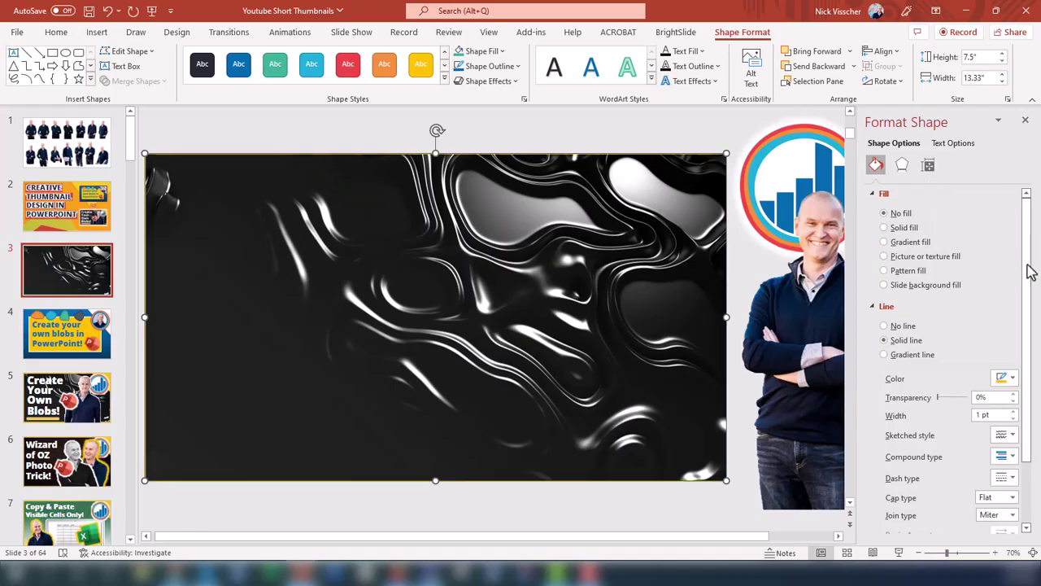
{"action": "left_click", "coordinate": [1014, 412]}
{"action": "left_click", "coordinate": [1014, 412]}
{"action": "left_click", "coordinate": [1013, 413]}
{"action": "left_click_drag", "start_coordinate": [1013, 413], "coordinate": [1018, 420]}
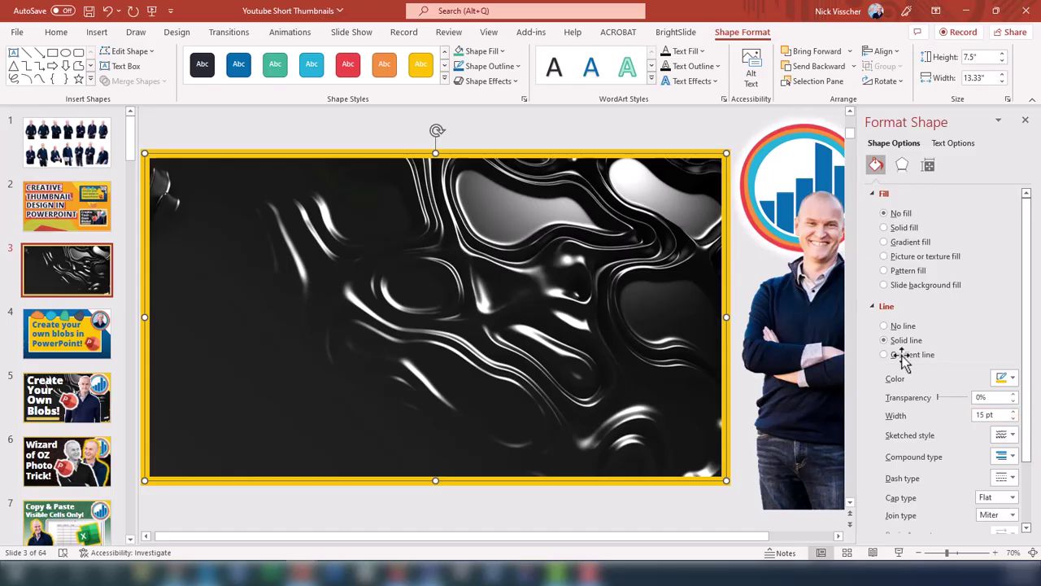
{"action": "left_click", "coordinate": [686, 220]}
{"action": "left_click", "coordinate": [585, 142]}
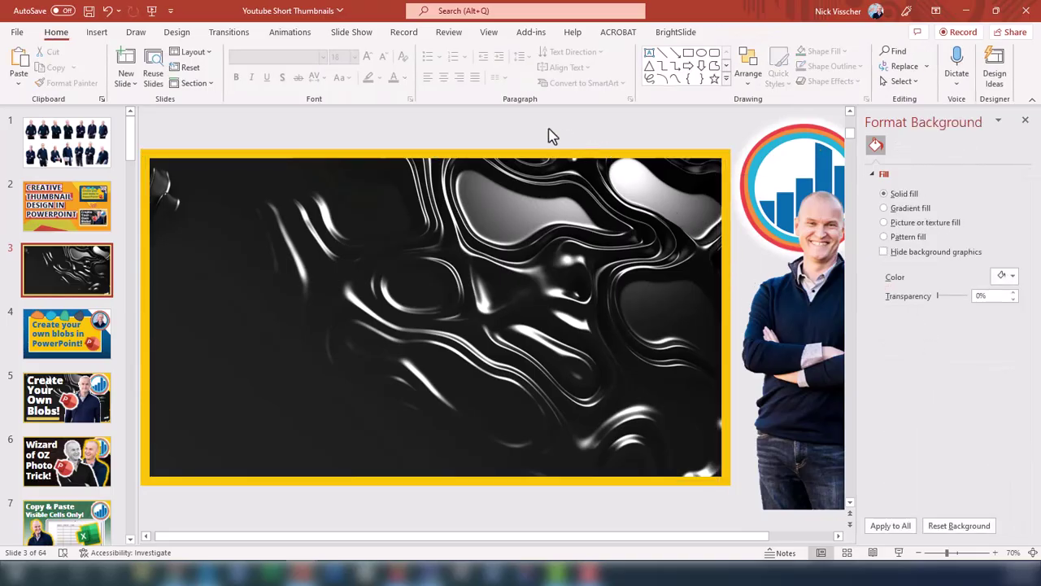
Draw a triangle, change it to a right triangle, resize it and rotate it to face the top-right corner
{"action": "left_click", "coordinate": [101, 38]}
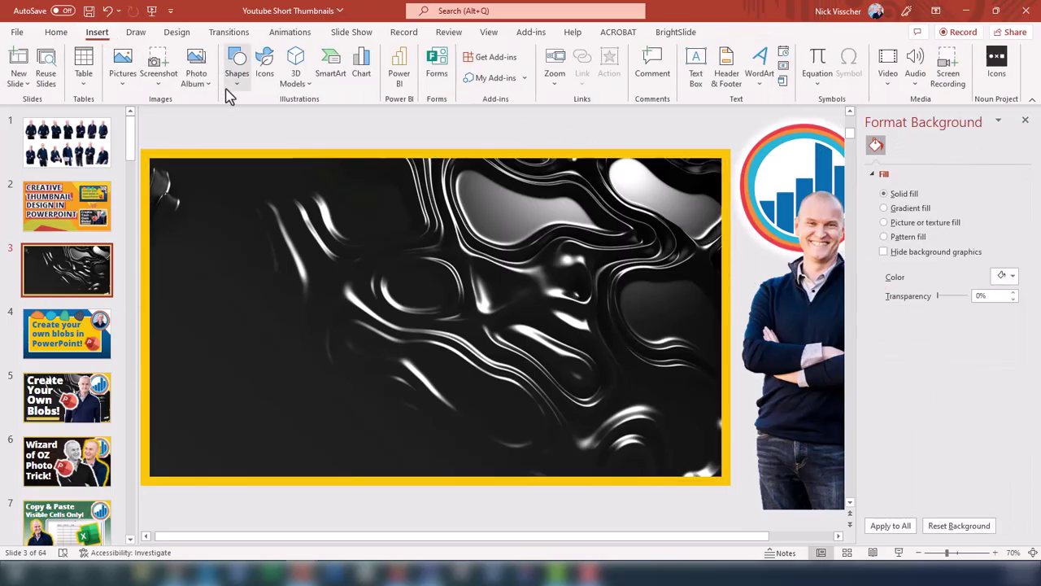
{"action": "left_click", "coordinate": [232, 85]}
{"action": "left_click", "coordinate": [308, 118]}
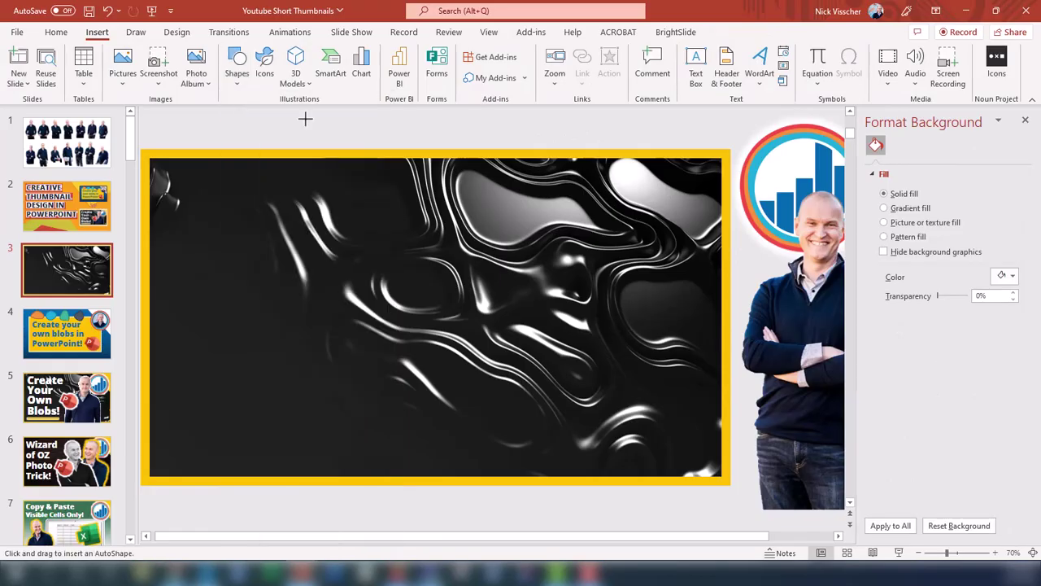
{"action": "mouse_move", "coordinate": [319, 188]}
{"action": "left_mouse_down"}
{"action": "mouse_move", "coordinate": [411, 314]}
{"action": "mouse_move", "coordinate": [513, 322]}
{"action": "left_mouse_up"}
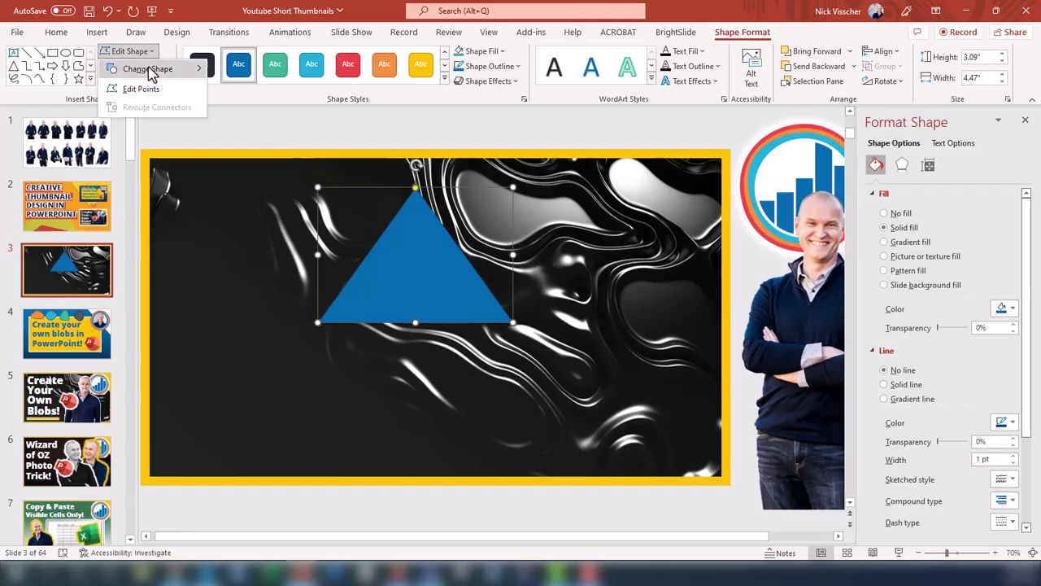
{"action": "mouse_move", "coordinate": [149, 68]}
{"action": "left_click", "coordinate": [238, 130]}
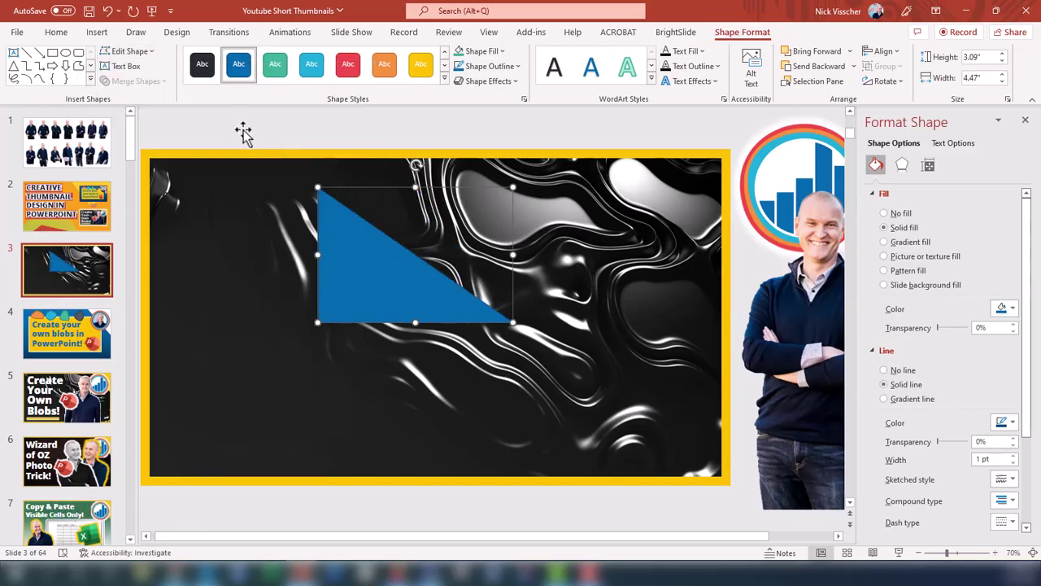
{"action": "left_click_drag", "start_coordinate": [416, 323], "coordinate": [397, 348]}
{"action": "mouse_move", "coordinate": [513, 268]}
{"action": "left_mouse_down"}
{"action": "mouse_move", "coordinate": [460, 270]}
{"action": "mouse_move", "coordinate": [495, 271]}
{"action": "left_mouse_up"}
{"action": "left_click_drag", "start_coordinate": [405, 163], "coordinate": [400, 296]}
Fill the triangle yellow, move it into the top-right corner, and size it 3.5 by 3.5 inches
{"action": "left_click", "coordinate": [415, 65]}
{"action": "left_click_drag", "start_coordinate": [447, 269], "coordinate": [686, 231]}
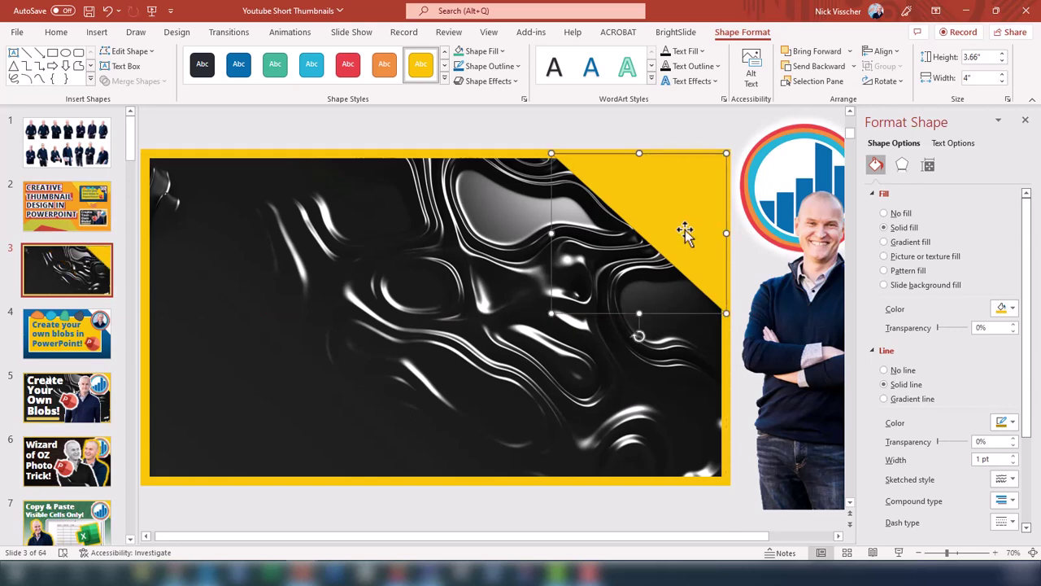
{"action": "left_click_drag", "start_coordinate": [550, 316], "coordinate": [560, 307]}
{"action": "left_click", "coordinate": [993, 57]}
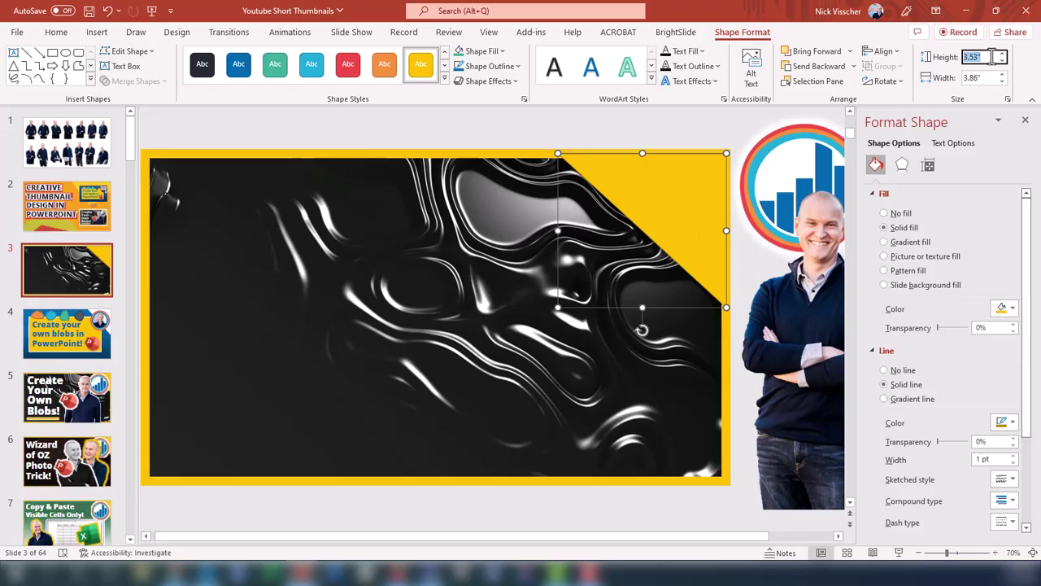
{"action": "type", "text": "3.5"}
{"action": "key", "text": "Tab"}
{"action": "type", "text": "3.5"}
{"action": "key", "text": "Return"}
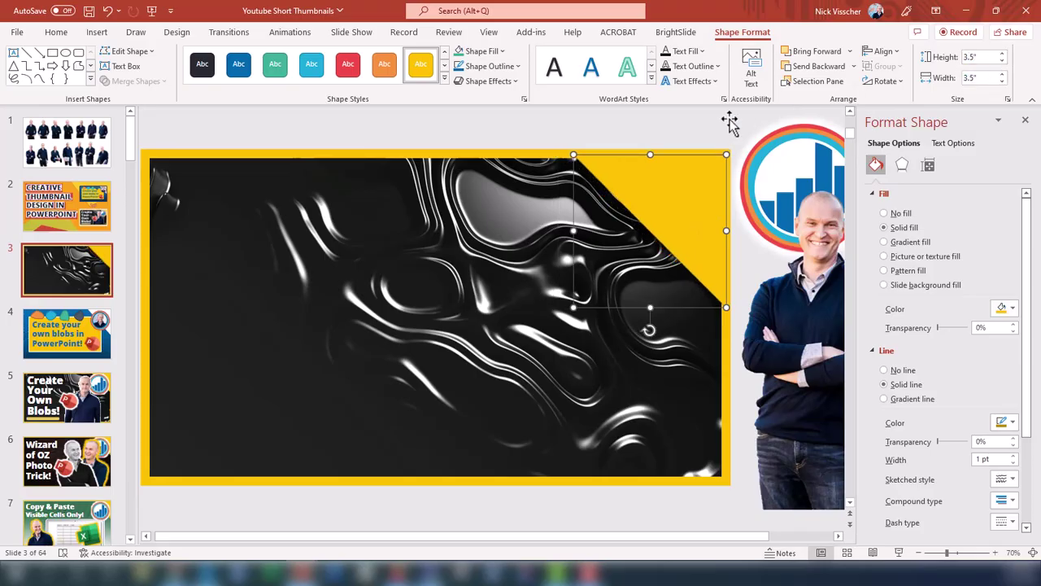
Give the yellow triangle a gold outline with a sketched outline style
{"action": "left_click", "coordinate": [727, 124]}
{"action": "left_click", "coordinate": [693, 201]}
{"action": "left_click", "coordinate": [676, 149]}
{"action": "left_click", "coordinate": [672, 181]}
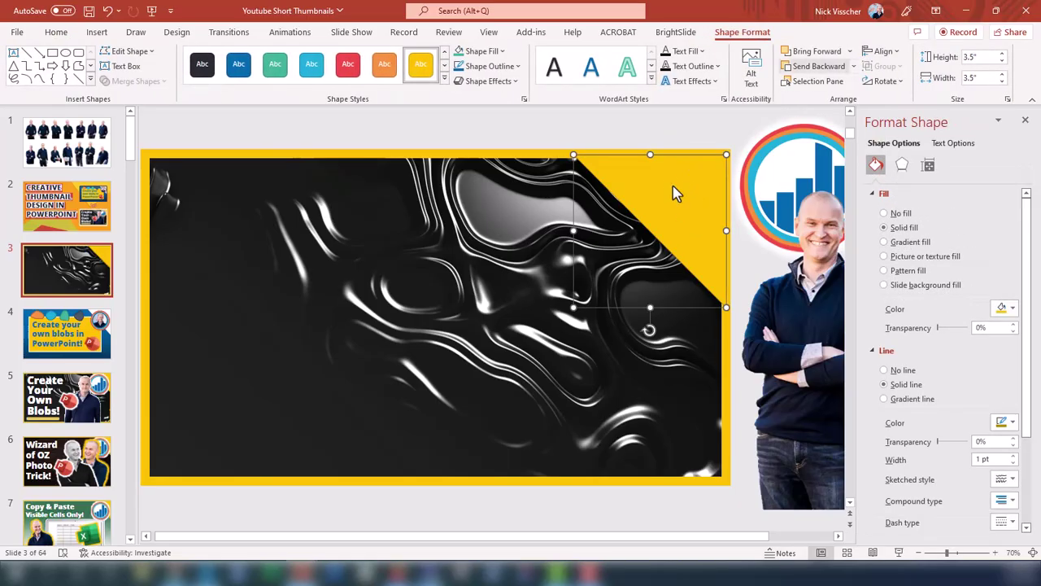
{"action": "left_click", "coordinate": [1013, 422]}
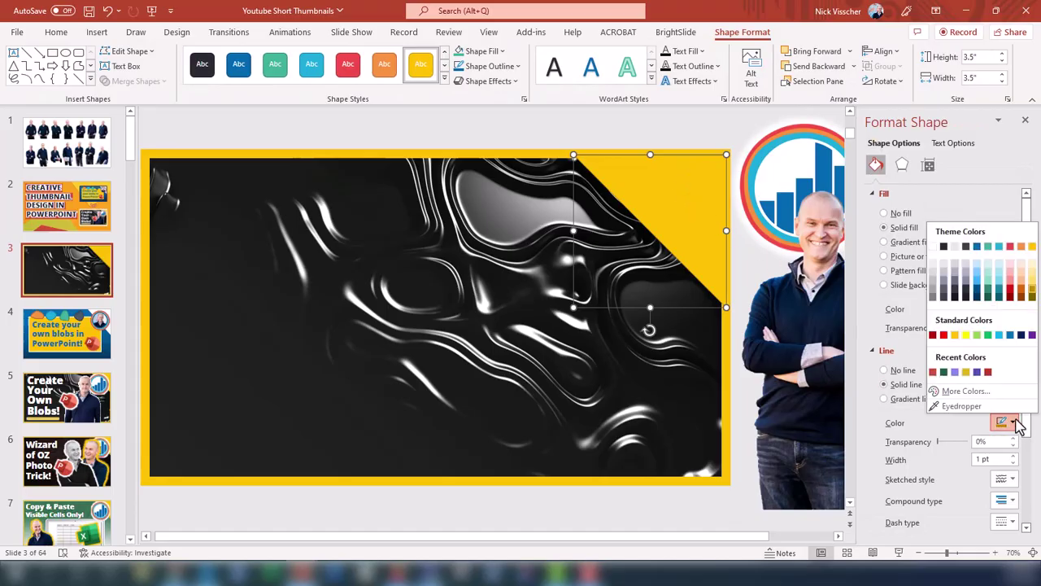
{"action": "left_click", "coordinate": [1033, 247]}
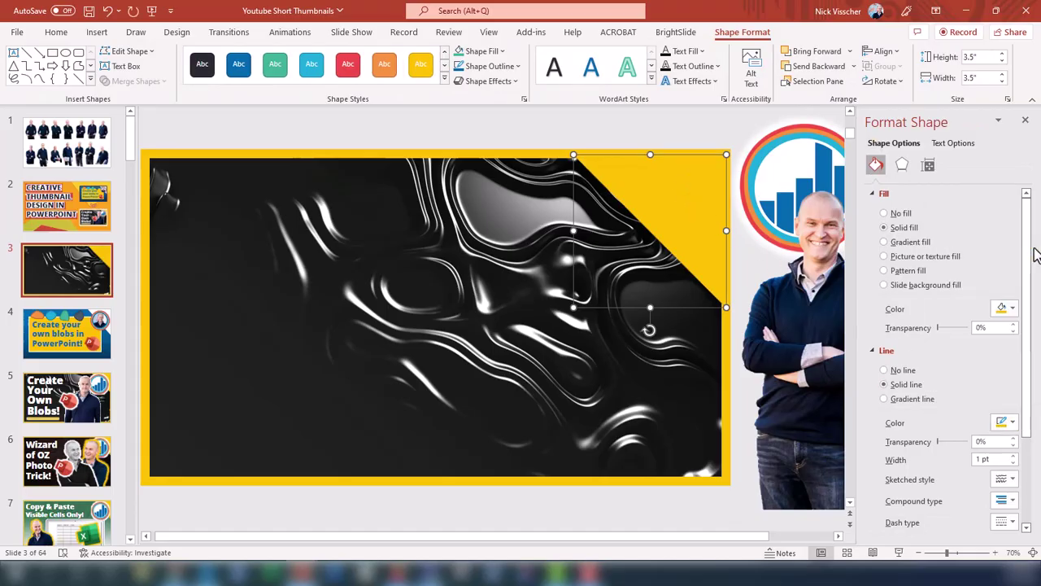
{"action": "scroll", "coordinate": [1027, 273], "scroll_direction": "down", "scroll_amount": 1}
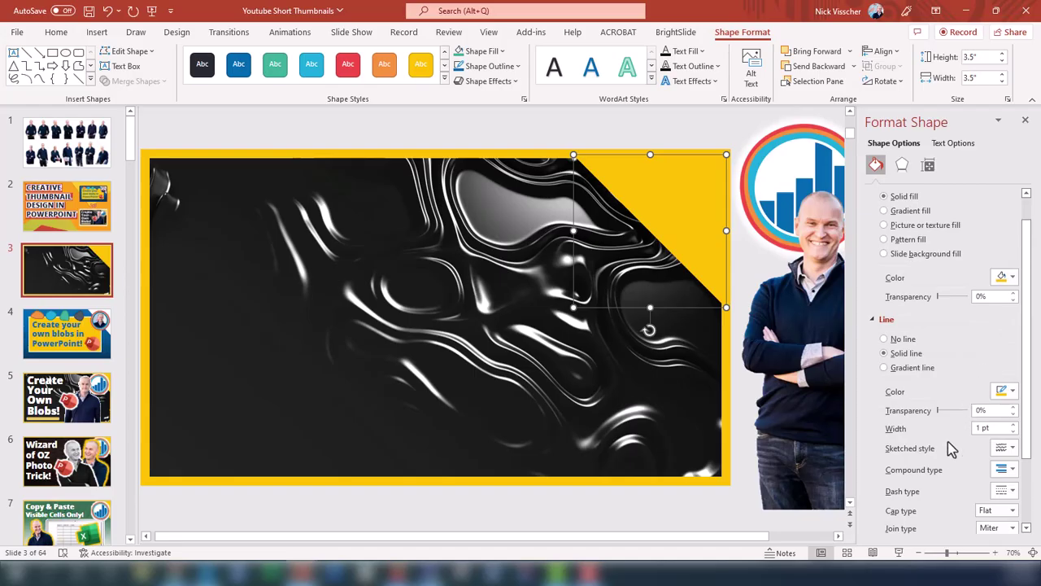
{"action": "left_click", "coordinate": [1008, 448]}
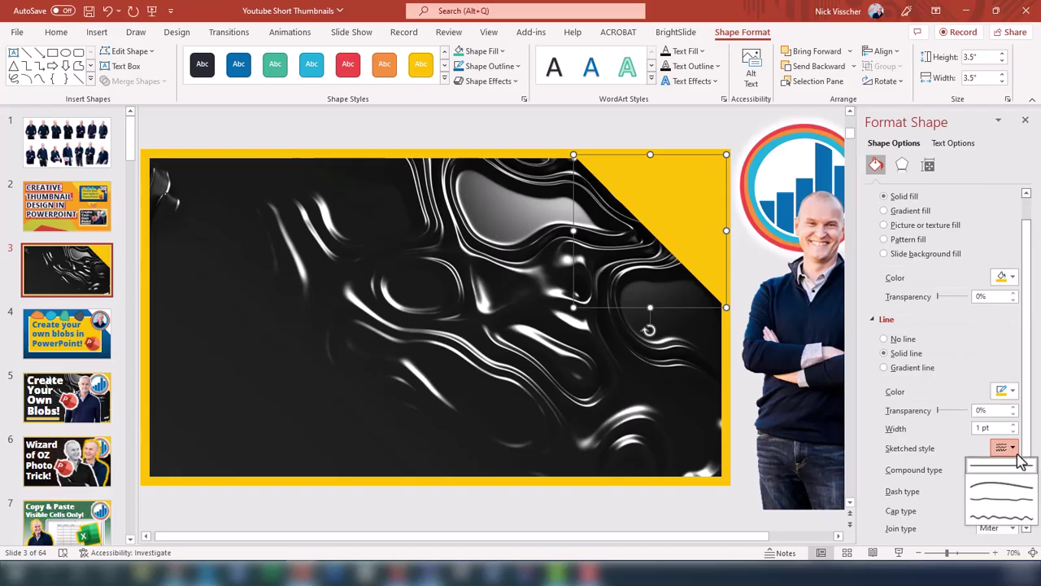
{"action": "left_click", "coordinate": [1025, 492]}
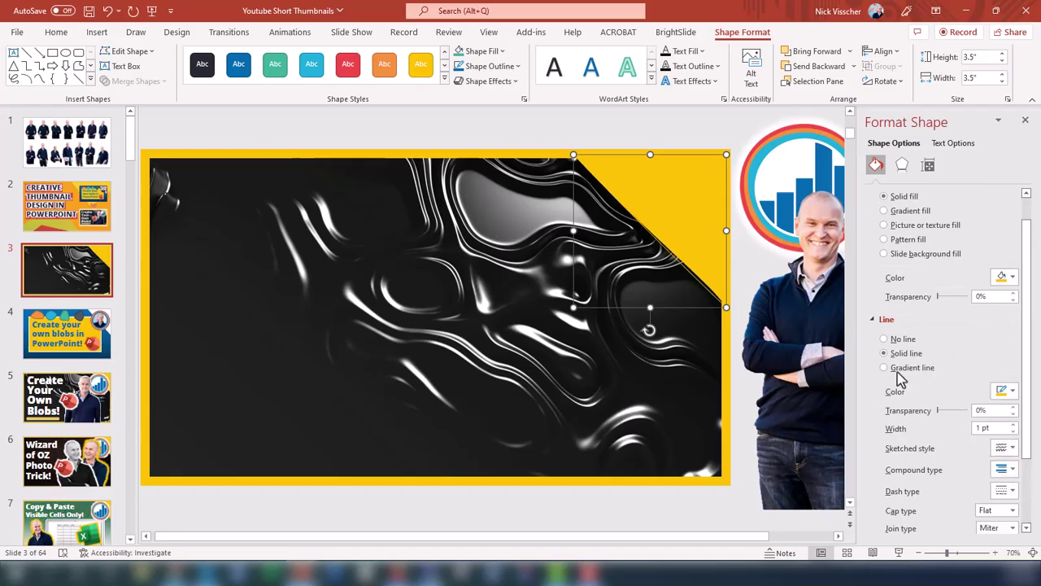
{"action": "left_click", "coordinate": [638, 144]}
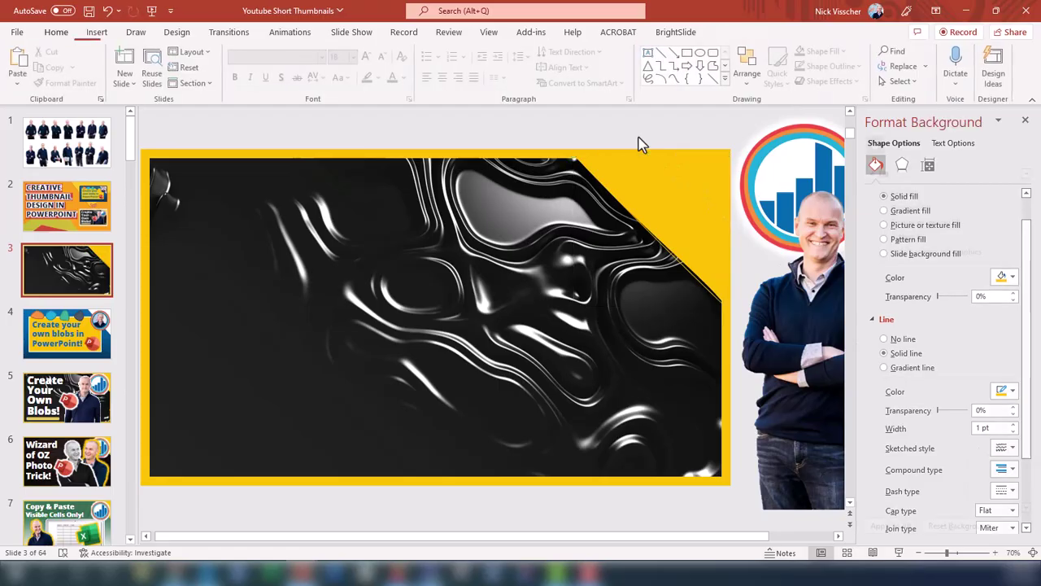
Bring the round bar-chart logo to the front and drag it over the yellow triangle in the top-right corner
{"action": "left_click", "coordinate": [761, 188]}
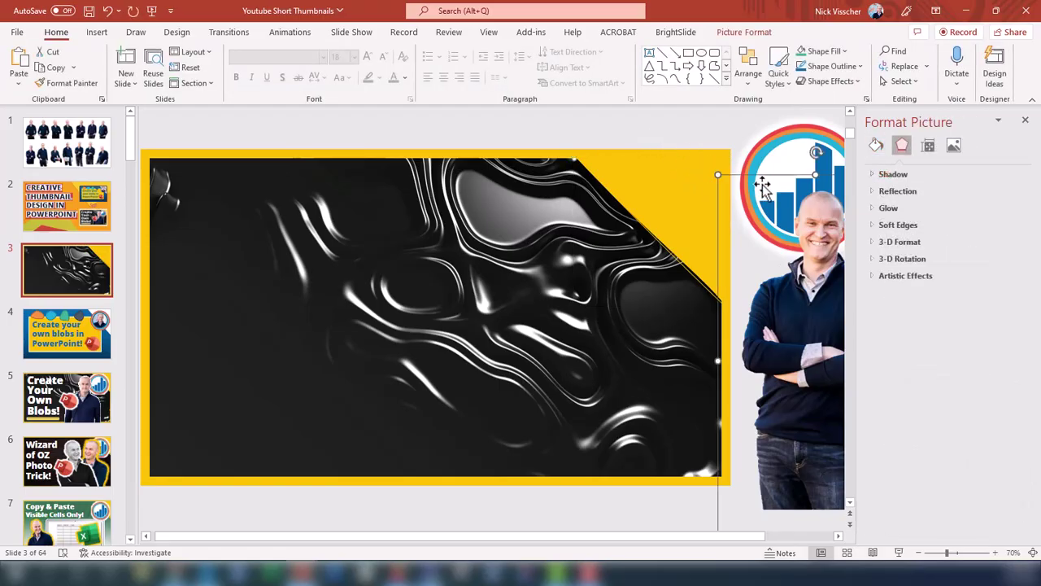
{"action": "right_click", "coordinate": [777, 166]}
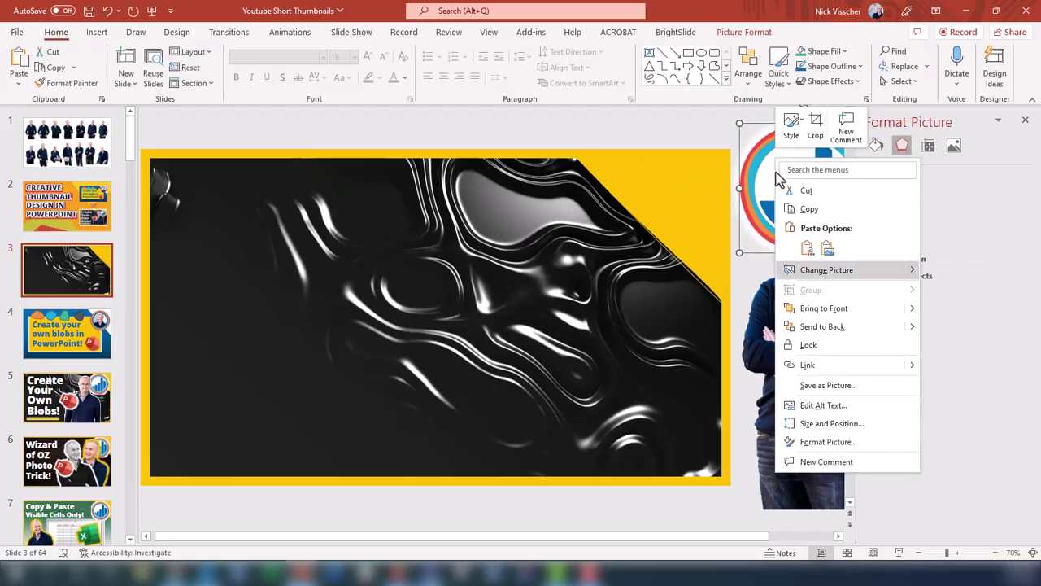
{"action": "left_click", "coordinate": [824, 307]}
{"action": "left_click_drag", "start_coordinate": [804, 162], "coordinate": [654, 196]}
{"action": "scroll", "coordinate": [653, 199], "scroll_direction": "down", "scroll_amount": 1}
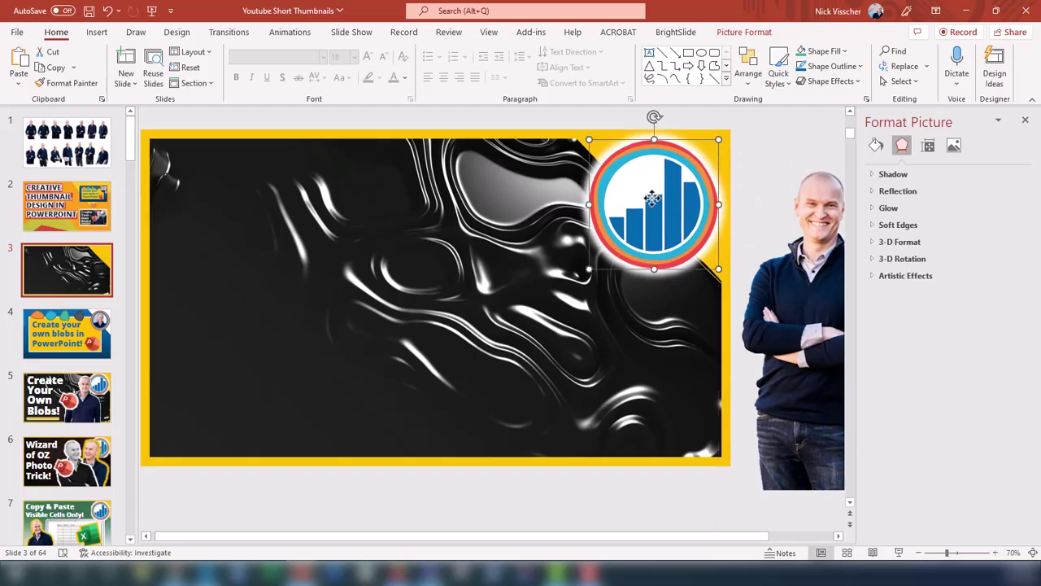